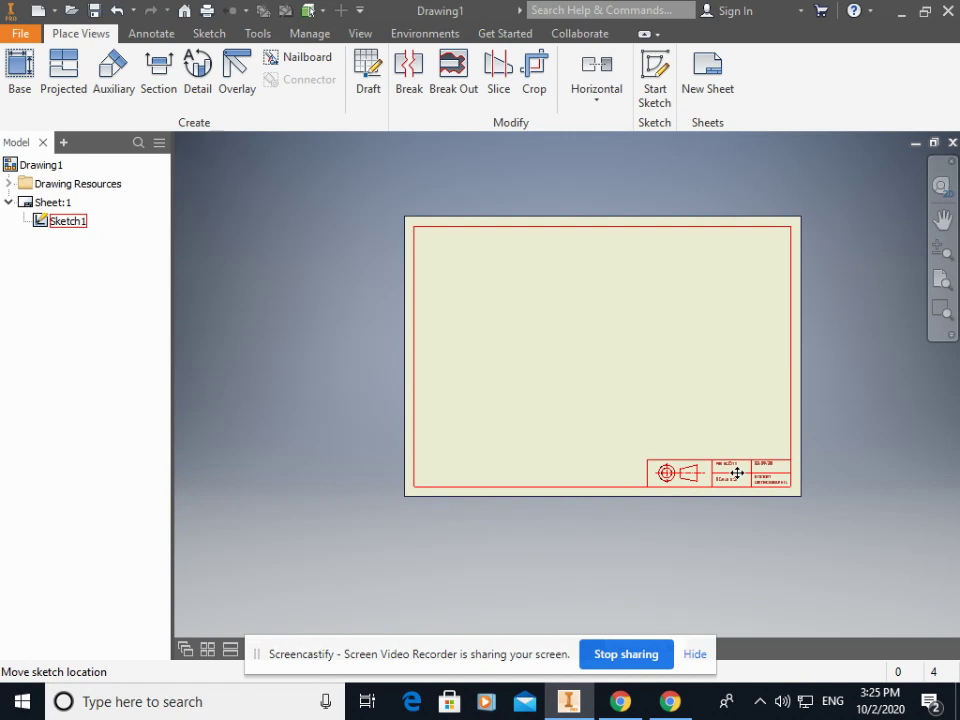
Switch from the title-block sketch to the finished S2 Rocket drawing
{"action": "key", "text": "Escape"}
{"action": "key", "text": "alt+Tab"}
{"action": "key", "text": "alt+Tab"}
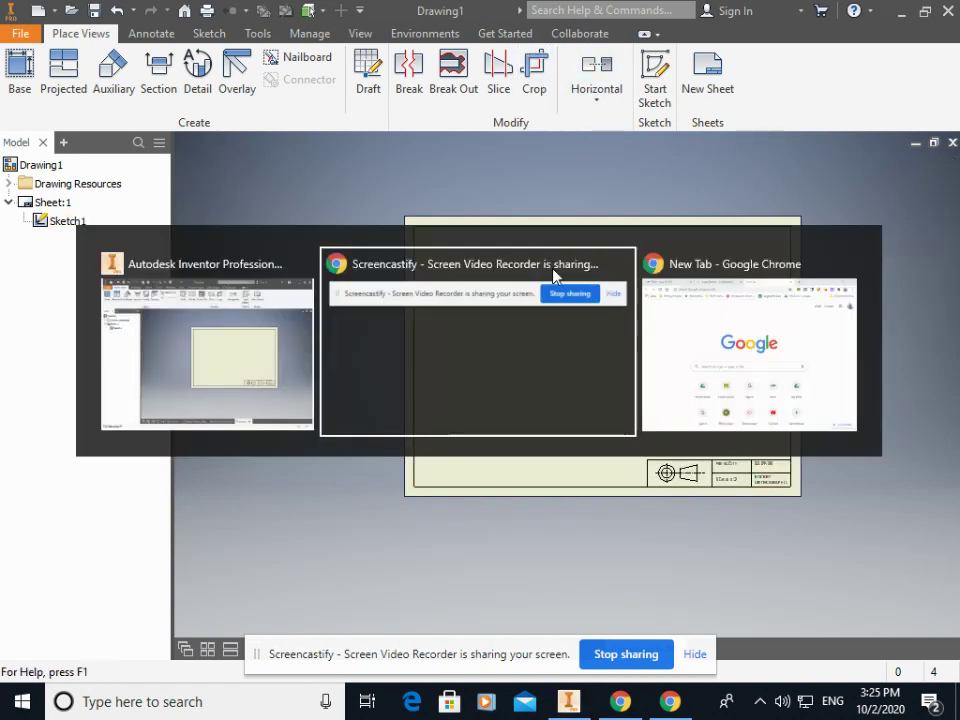
{"action": "key", "text": "Escape"}
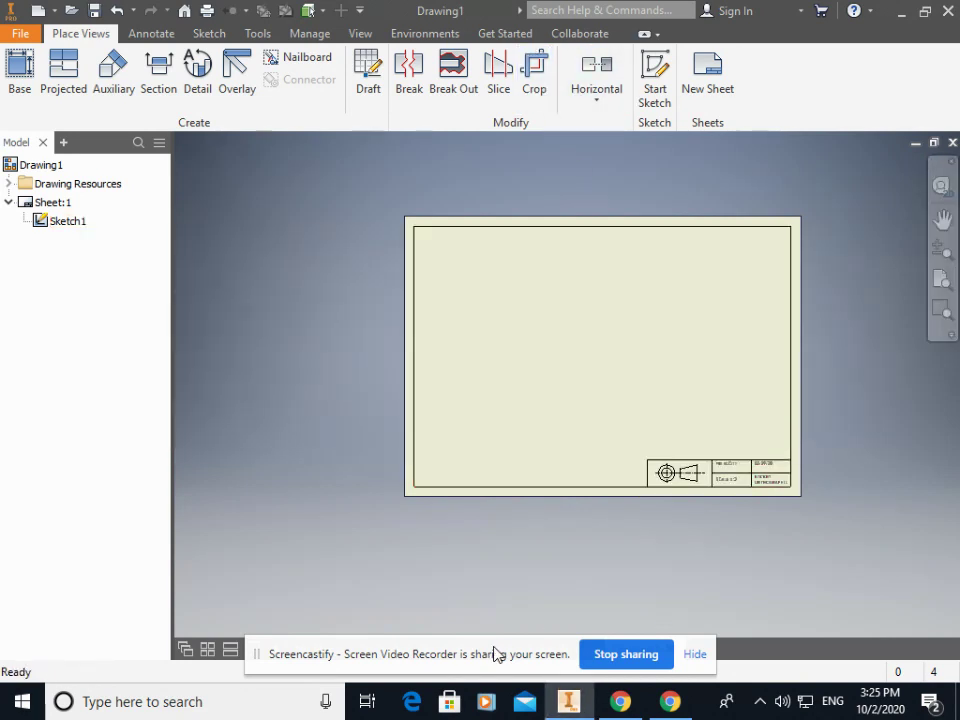
{"action": "left_click_drag", "start_coordinate": [497, 649], "coordinate": [643, 703]}
{"action": "left_click", "coordinate": [415, 649]}
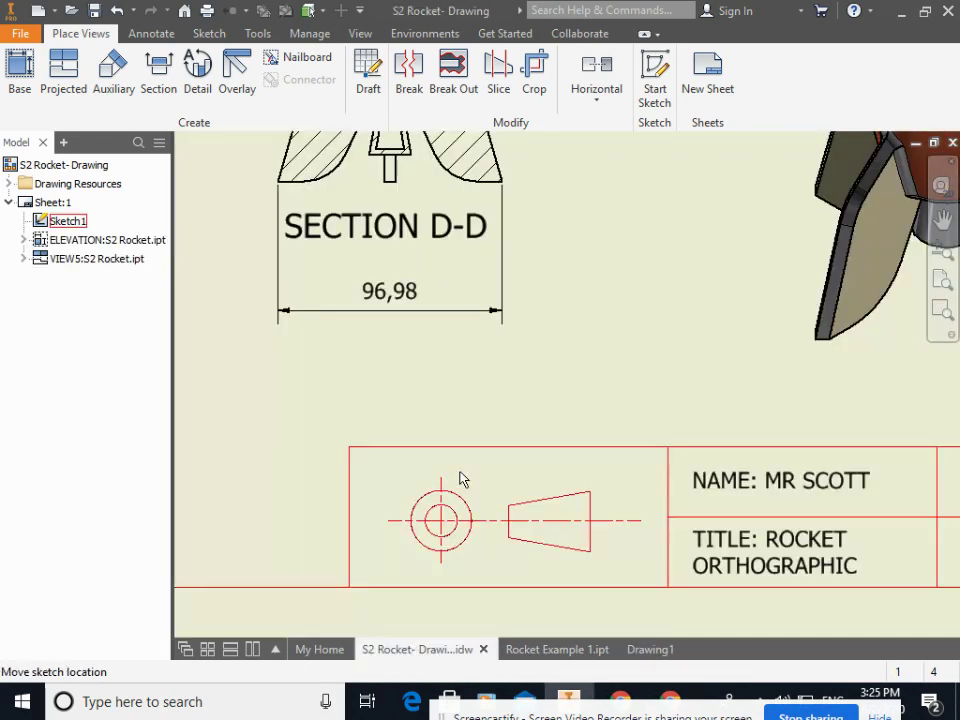
Zoom in and out to review the ELEVATION, END ELEVATION, PLAN, section D-D and detail views
{"action": "scroll", "coordinate": [700, 445], "scroll_direction": "down", "scroll_amount": 5}
{"action": "scroll", "coordinate": [514, 321], "scroll_direction": "up", "scroll_amount": 6}
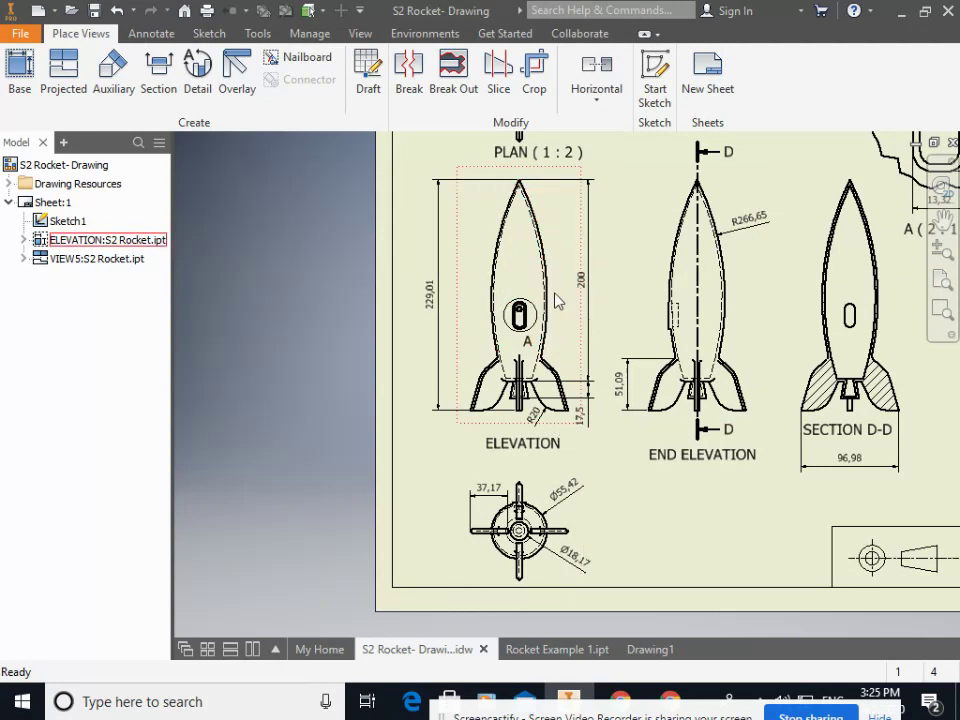
{"action": "scroll", "coordinate": [557, 272], "scroll_direction": "down", "scroll_amount": 5}
{"action": "scroll", "coordinate": [545, 236], "scroll_direction": "up", "scroll_amount": 3}
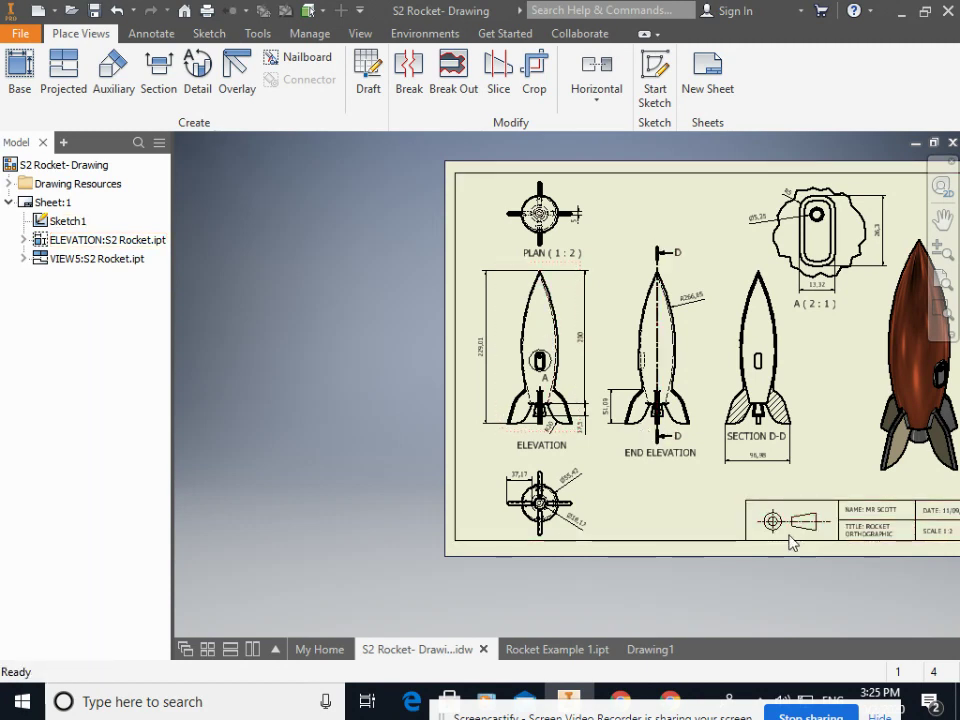
{"action": "scroll", "coordinate": [789, 549], "scroll_direction": "up", "scroll_amount": 2}
{"action": "scroll", "coordinate": [806, 495], "scroll_direction": "up", "scroll_amount": 2}
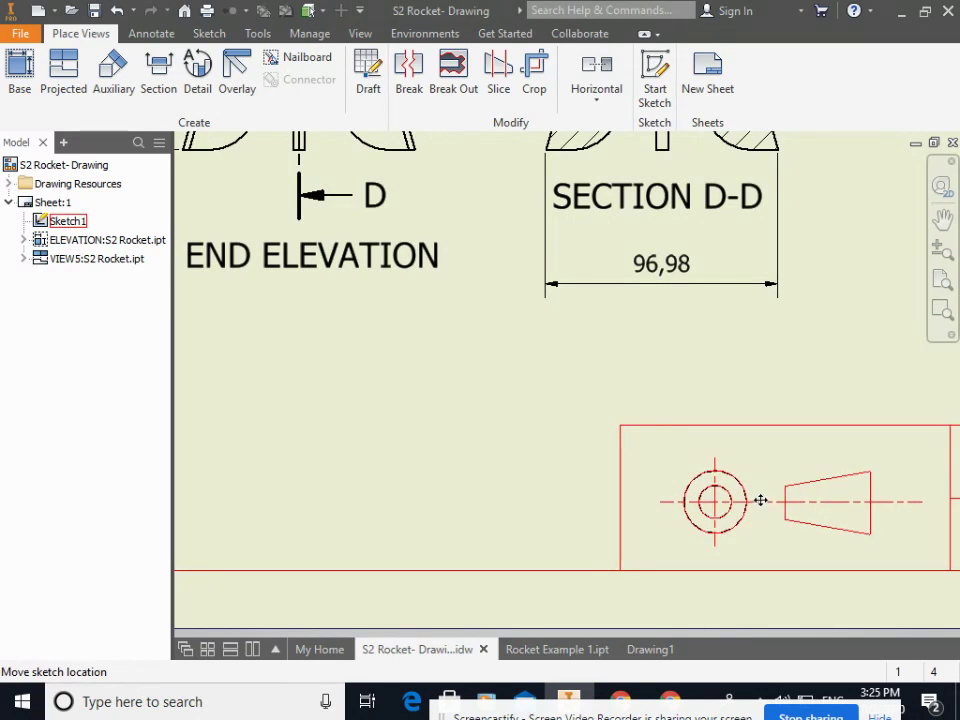
{"action": "scroll", "coordinate": [761, 500], "scroll_direction": "down", "scroll_amount": 2}
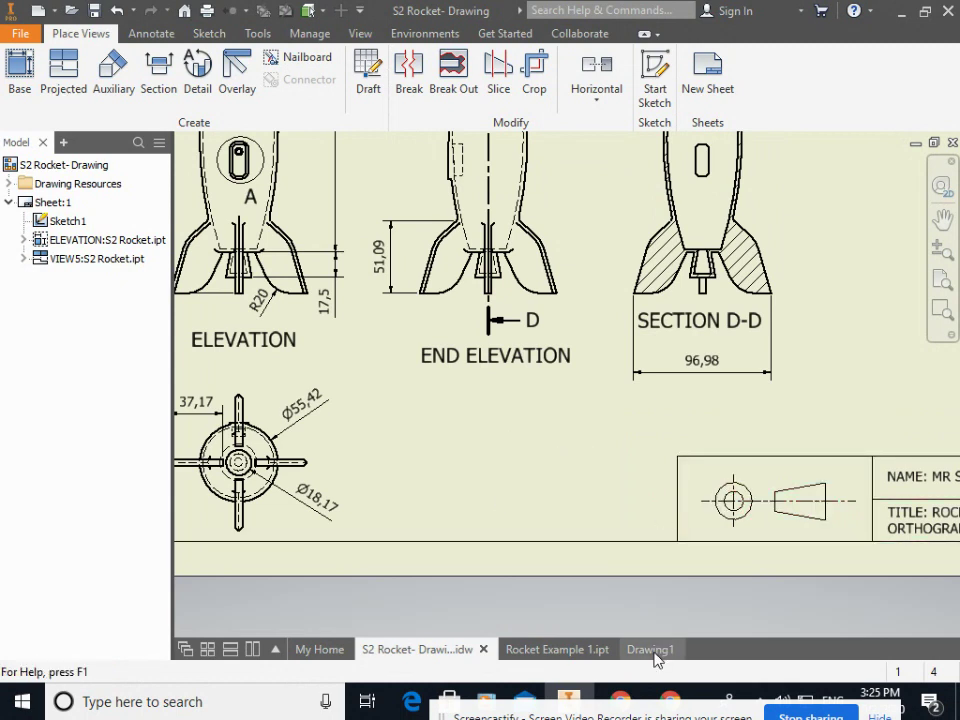
{"action": "scroll", "coordinate": [582, 542], "scroll_direction": "down", "scroll_amount": 2}
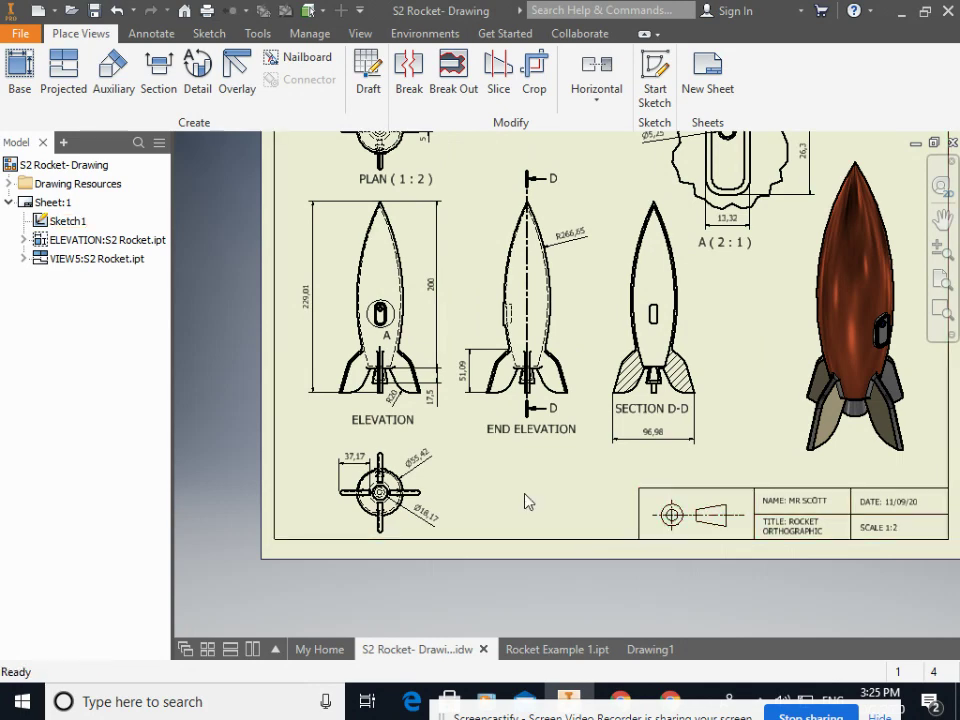
{"action": "scroll", "coordinate": [525, 499], "scroll_direction": "down", "scroll_amount": 3}
{"action": "scroll", "coordinate": [538, 501], "scroll_direction": "up", "scroll_amount": 5}
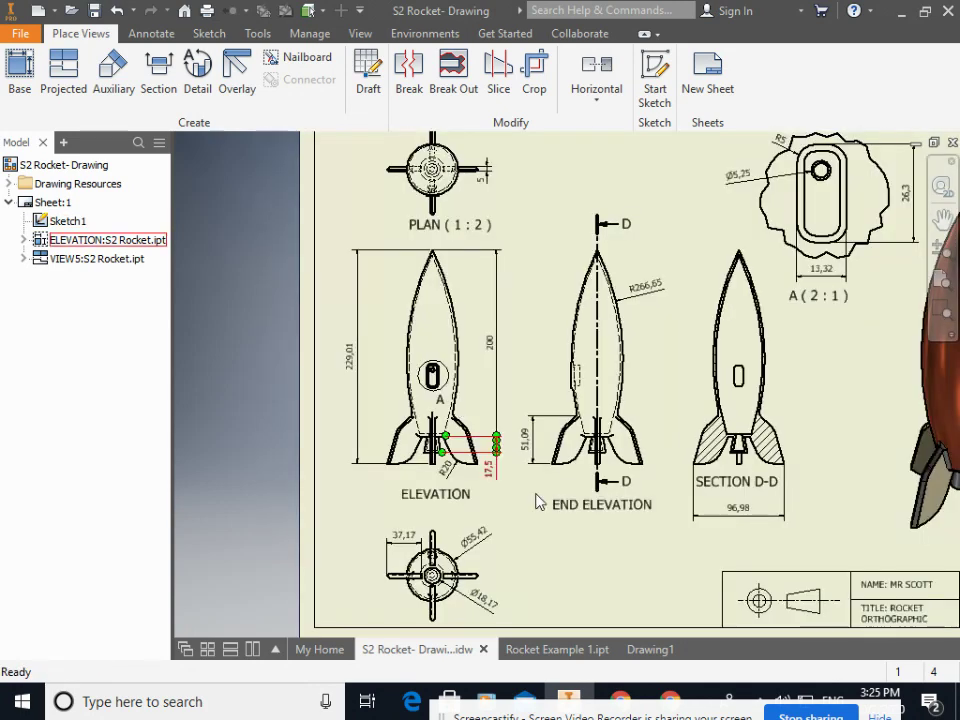
Set Drawing1's Default Standard (BSI) projection type to Third Angle in the Styles Editor and save
{"action": "left_click", "coordinate": [641, 652]}
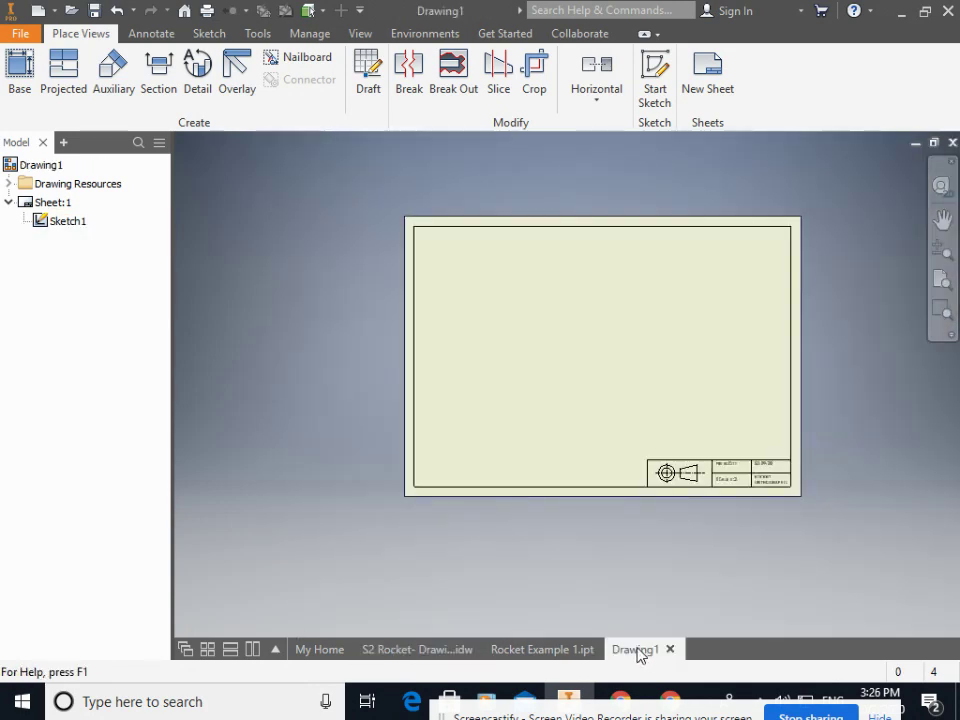
{"action": "left_click", "coordinate": [258, 38]}
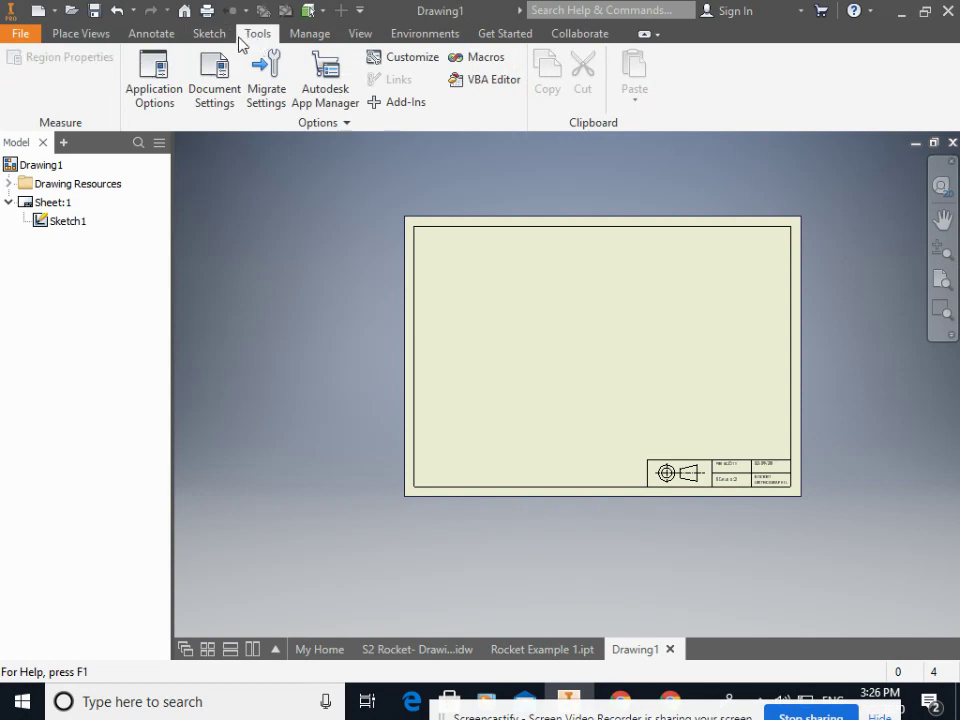
{"action": "left_click", "coordinate": [302, 34]}
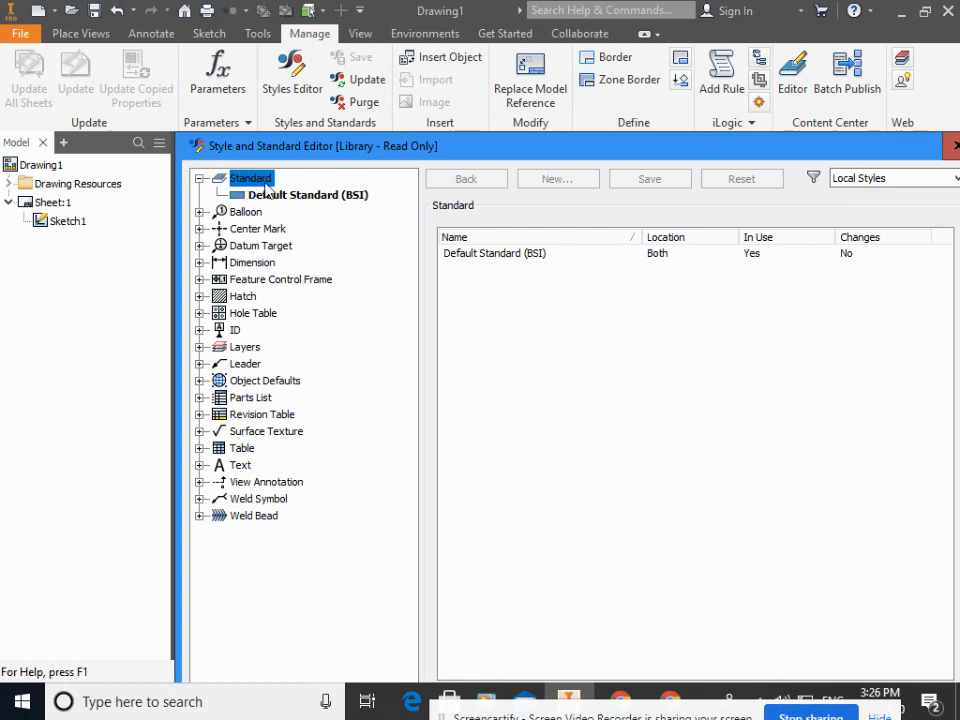
{"action": "left_click", "coordinate": [308, 196]}
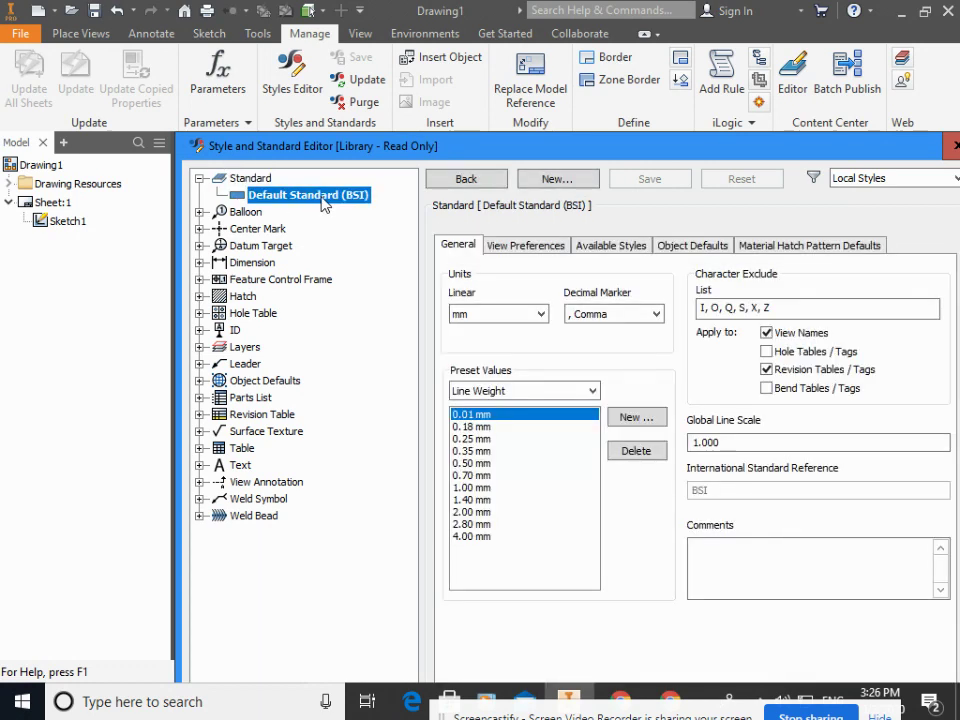
{"action": "left_click", "coordinate": [530, 250]}
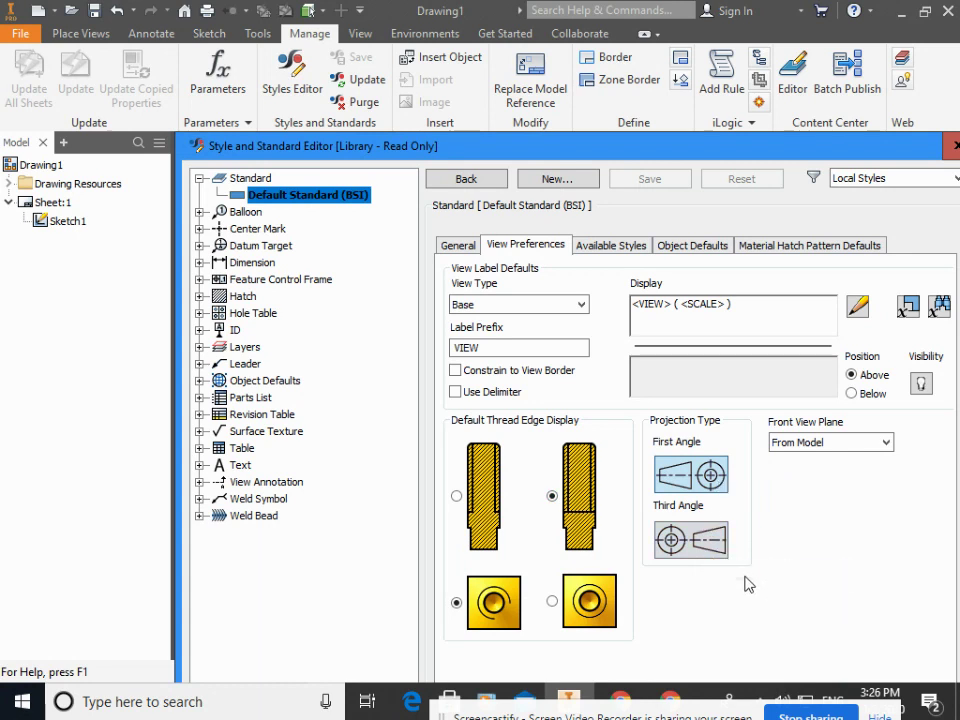
{"action": "left_click", "coordinate": [692, 550]}
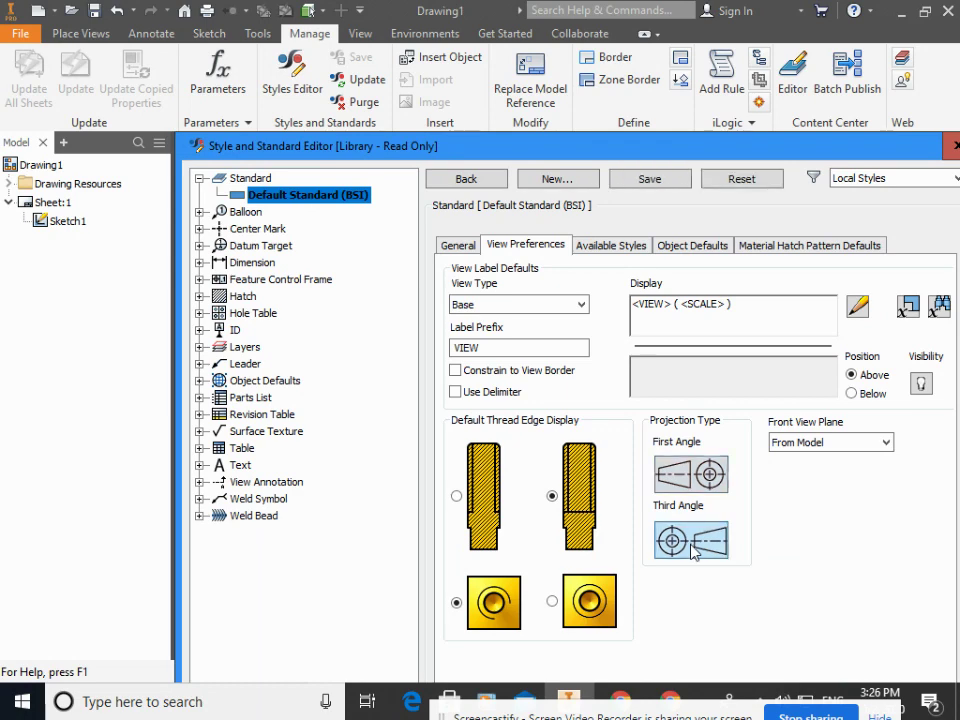
{"action": "left_click_drag", "start_coordinate": [801, 148], "coordinate": [753, 42]}
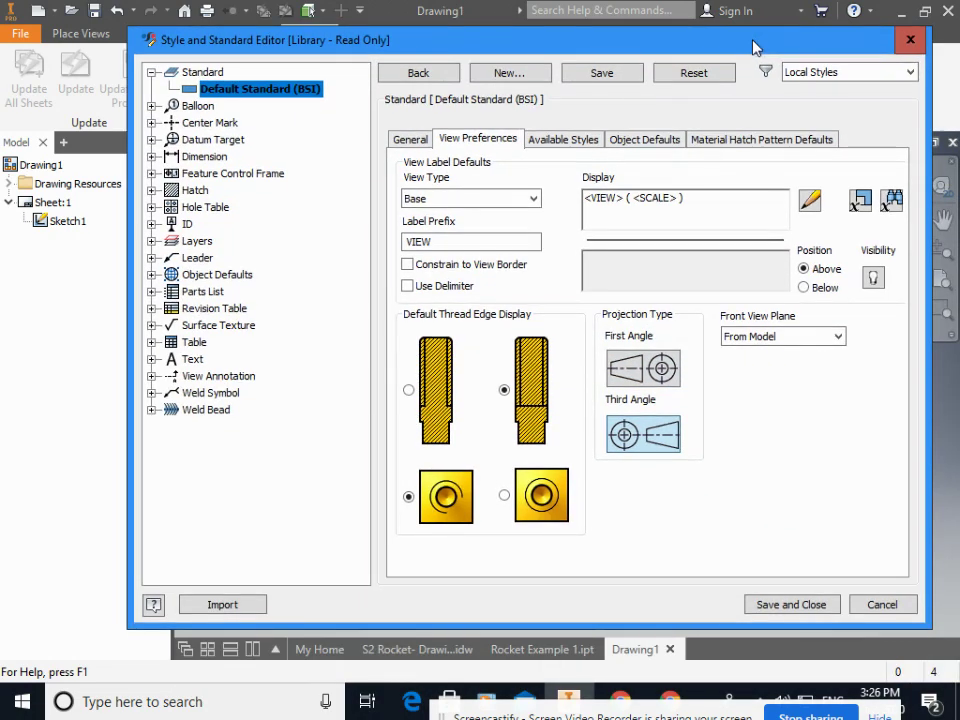
{"action": "left_click", "coordinate": [790, 605]}
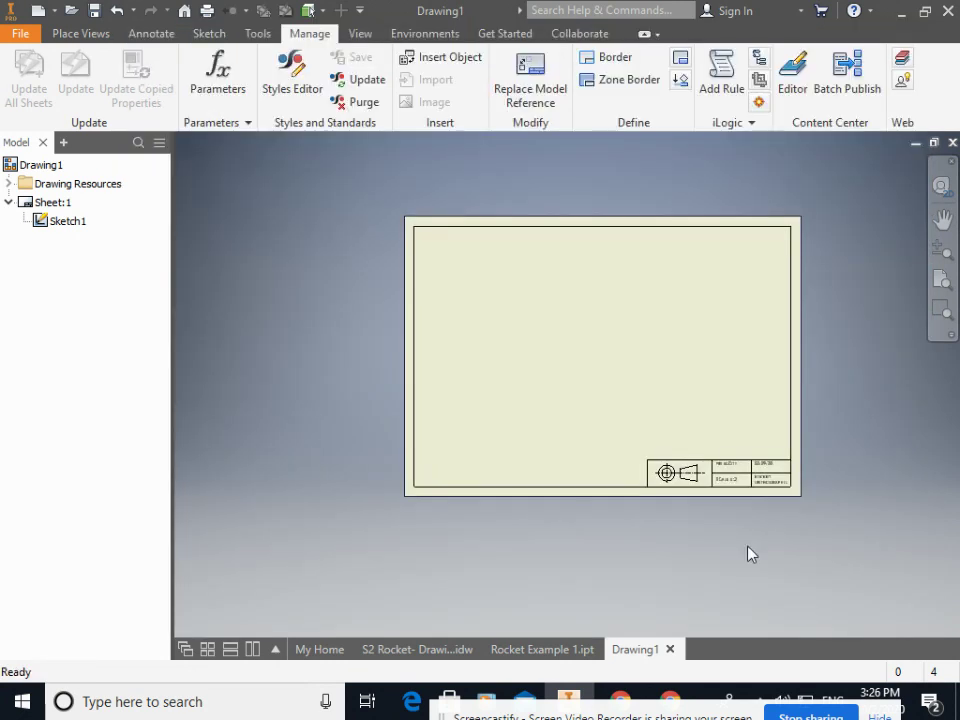
Start a base view of Rocket Example 1.ipt, checking the file browser then cancelling back
{"action": "left_click", "coordinate": [91, 36]}
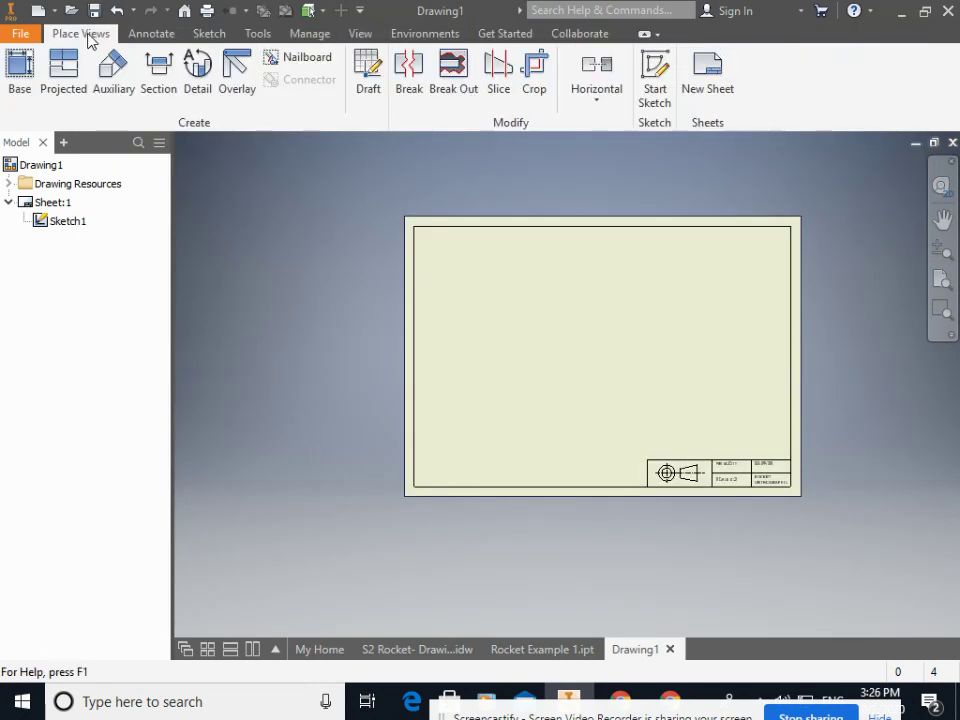
{"action": "left_click", "coordinate": [14, 80]}
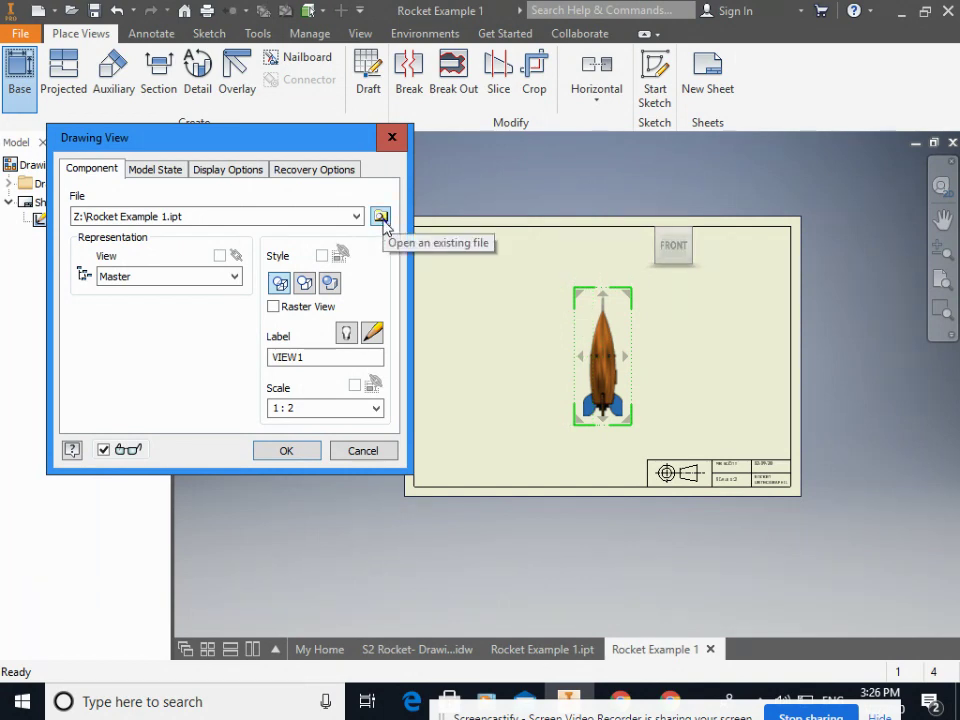
{"action": "left_click", "coordinate": [381, 217]}
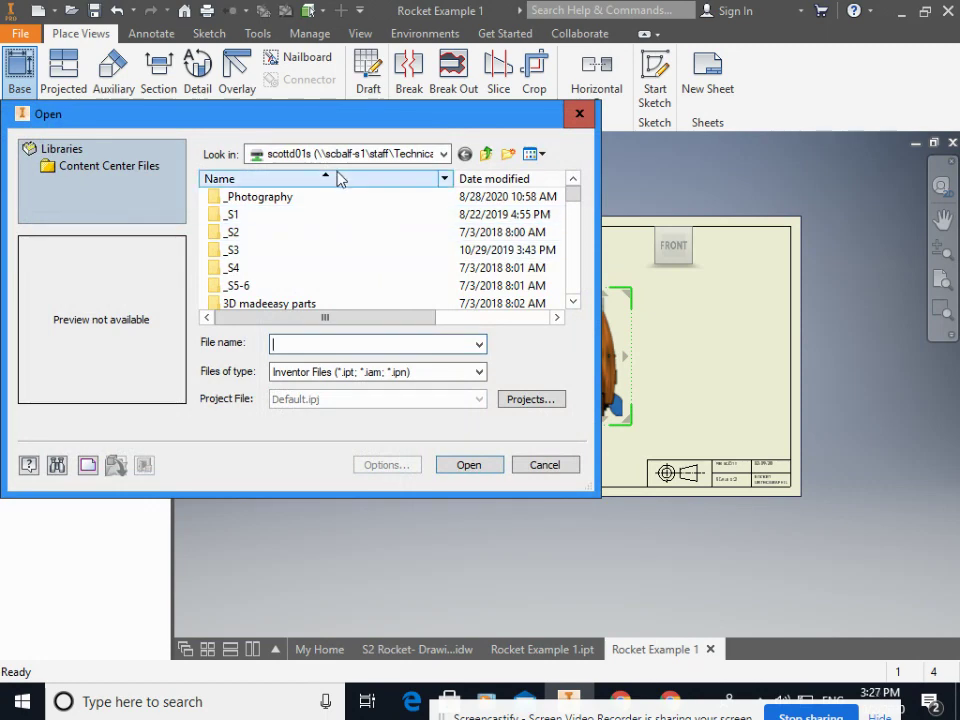
{"action": "left_click", "coordinate": [362, 158]}
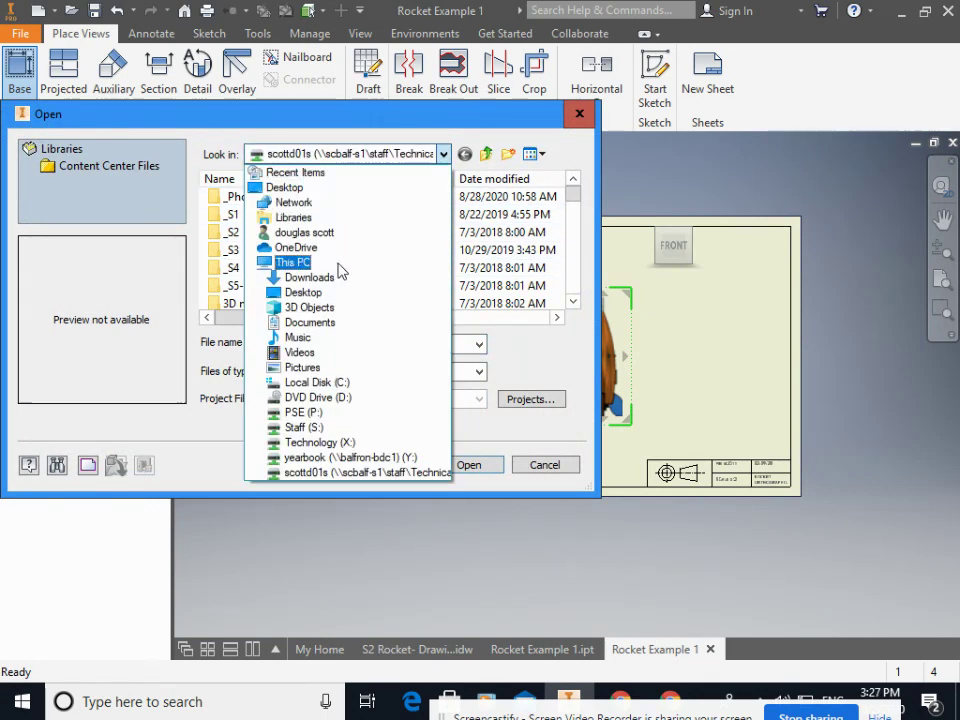
{"action": "left_click", "coordinate": [580, 116]}
{"action": "left_click", "coordinate": [578, 116]}
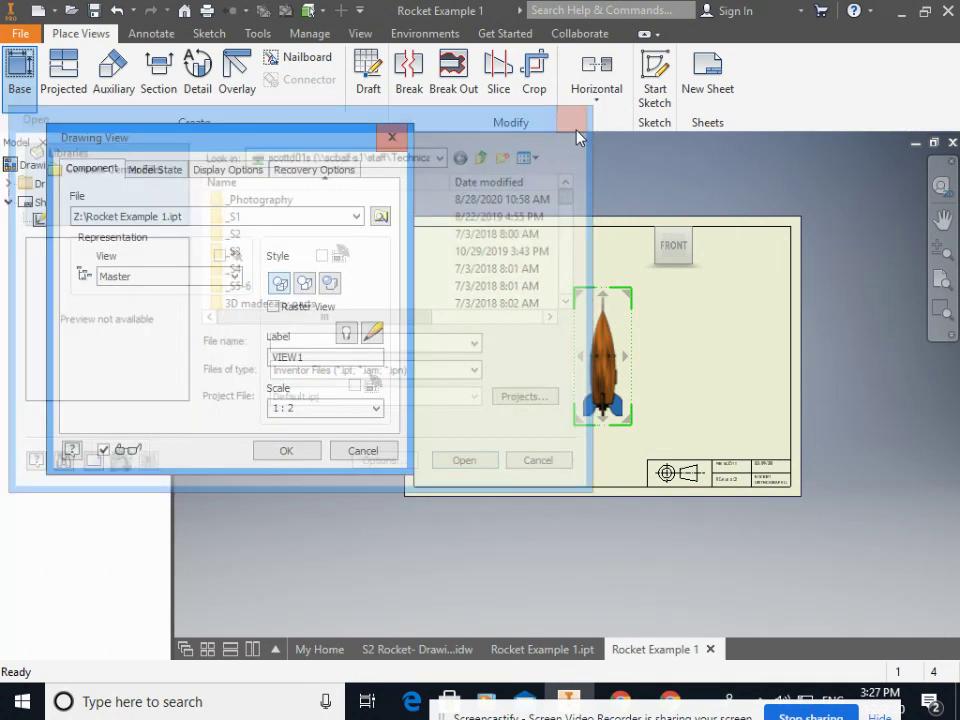
Rotate the base view preview from FRONT to RIGHT using the ViewCube arrow
{"action": "scroll", "coordinate": [656, 392], "scroll_direction": "up", "scroll_amount": 3}
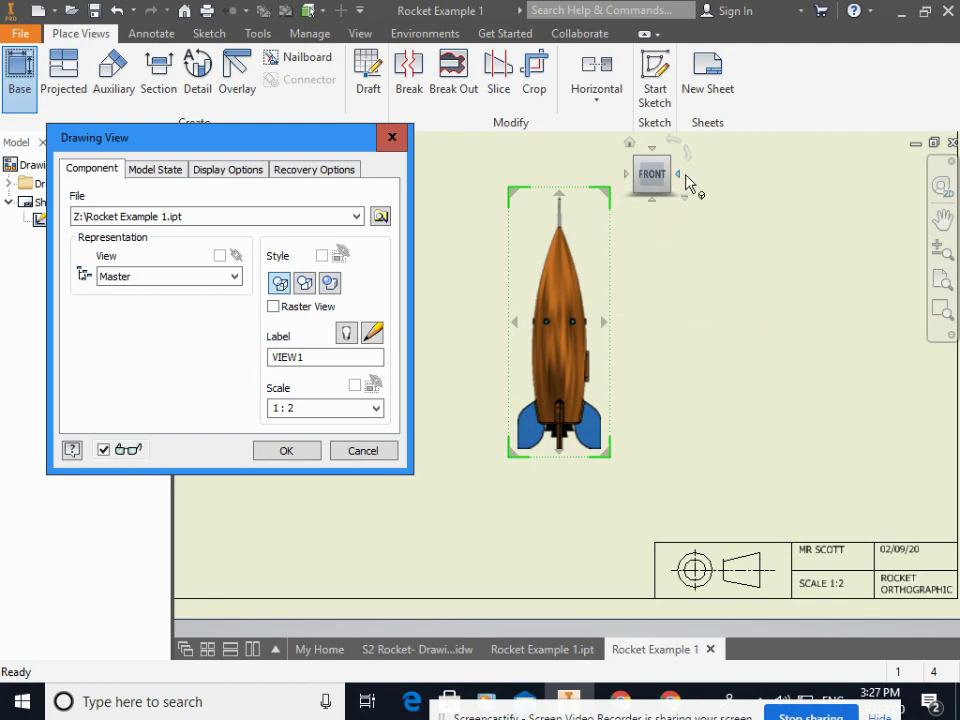
{"action": "left_click", "coordinate": [680, 182]}
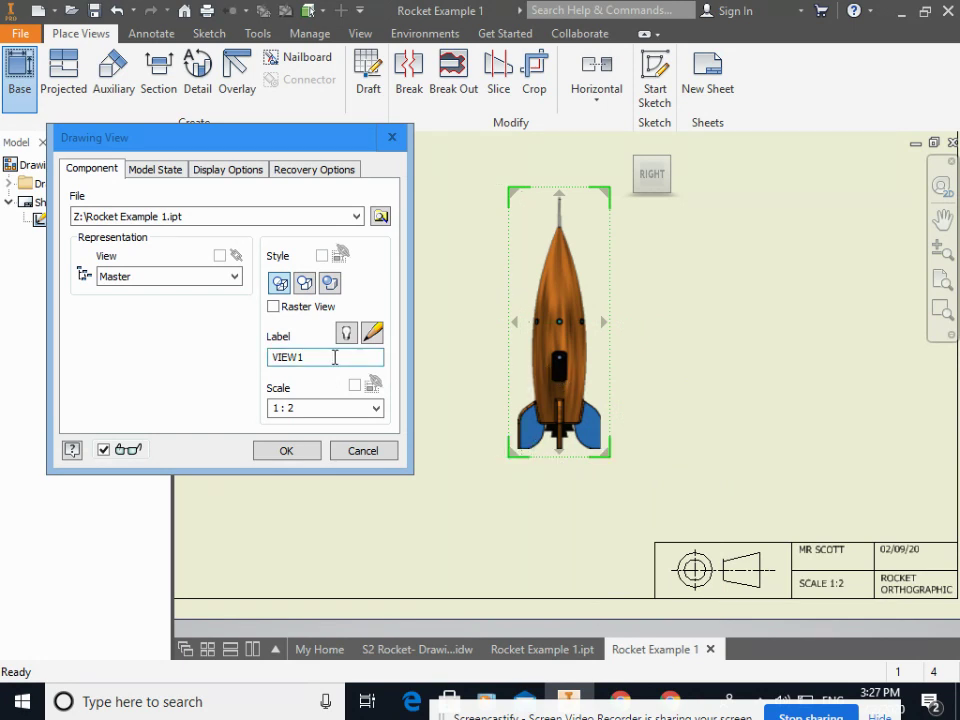
Replace the view label with ELEVATION and make the label visible
{"action": "left_click_drag", "start_coordinate": [333, 357], "coordinate": [279, 357]}
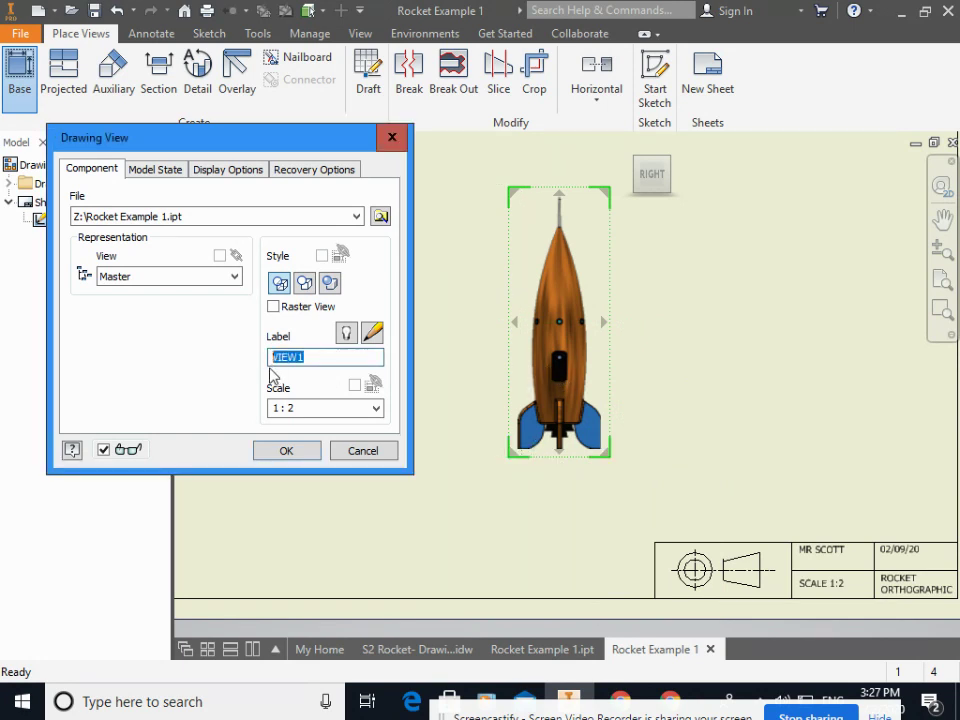
{"action": "type", "text": "ELEVATION"}
{"action": "left_click", "coordinate": [347, 336]}
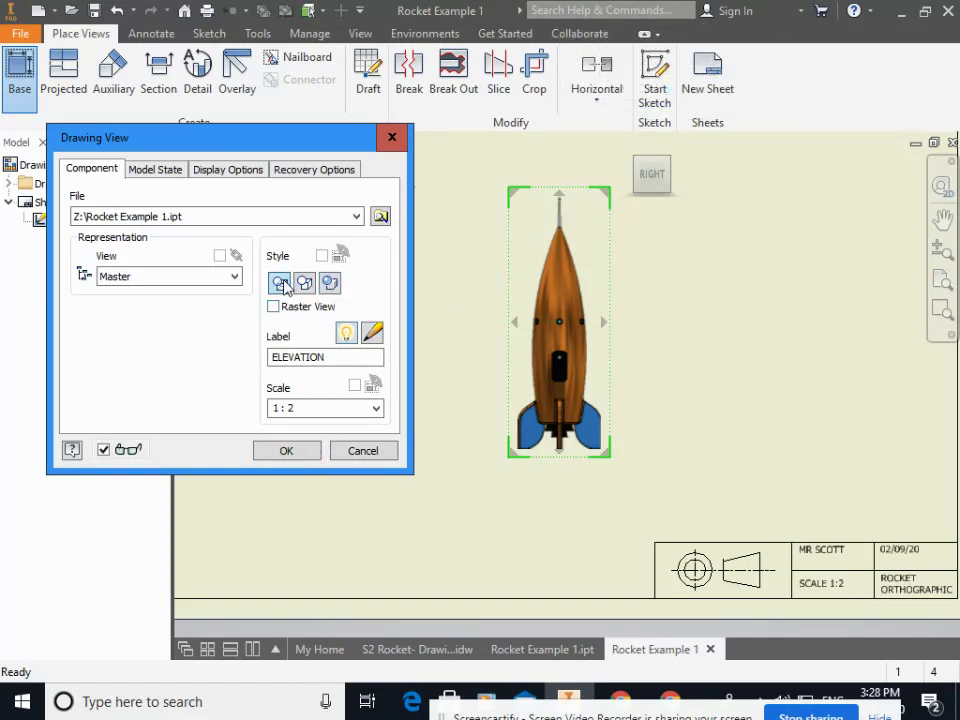
Place the ELEVATION (1:2) base view on the sheet
{"action": "left_click", "coordinate": [286, 451]}
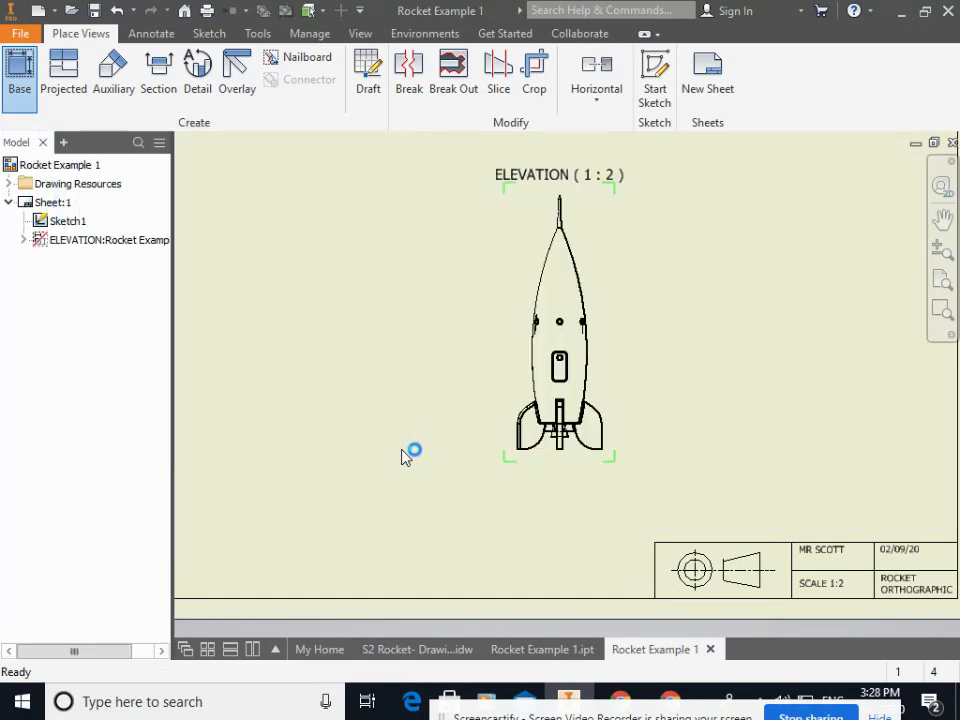
{"action": "scroll", "coordinate": [520, 455], "scroll_direction": "down", "scroll_amount": 3}
{"action": "scroll", "coordinate": [640, 460], "scroll_direction": "up", "scroll_amount": 8}
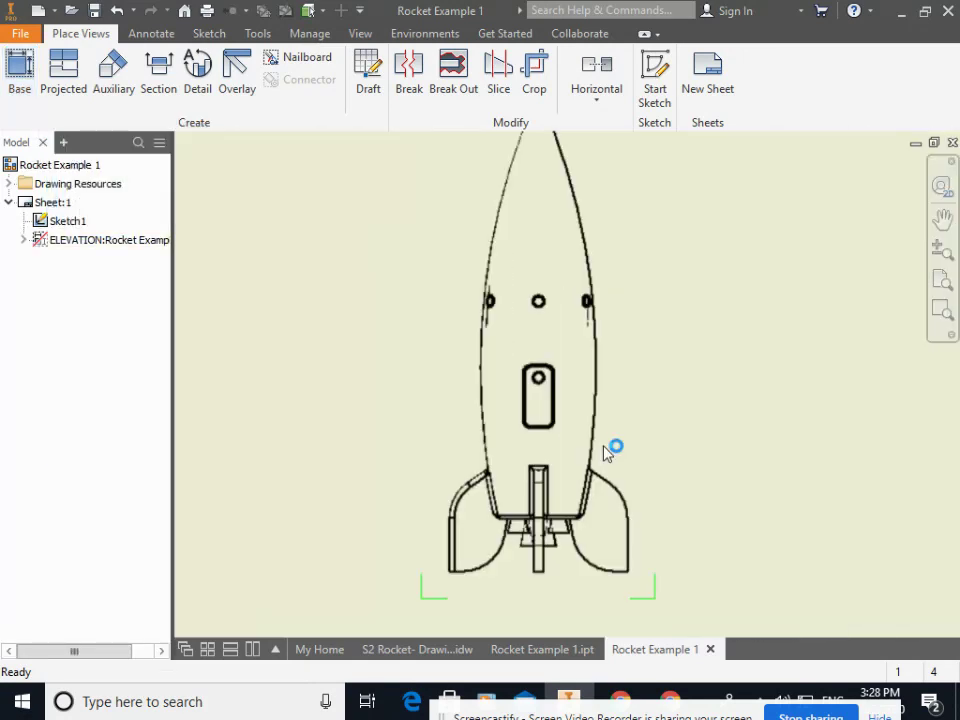
{"action": "scroll", "coordinate": [551, 600], "scroll_direction": "up", "scroll_amount": 5}
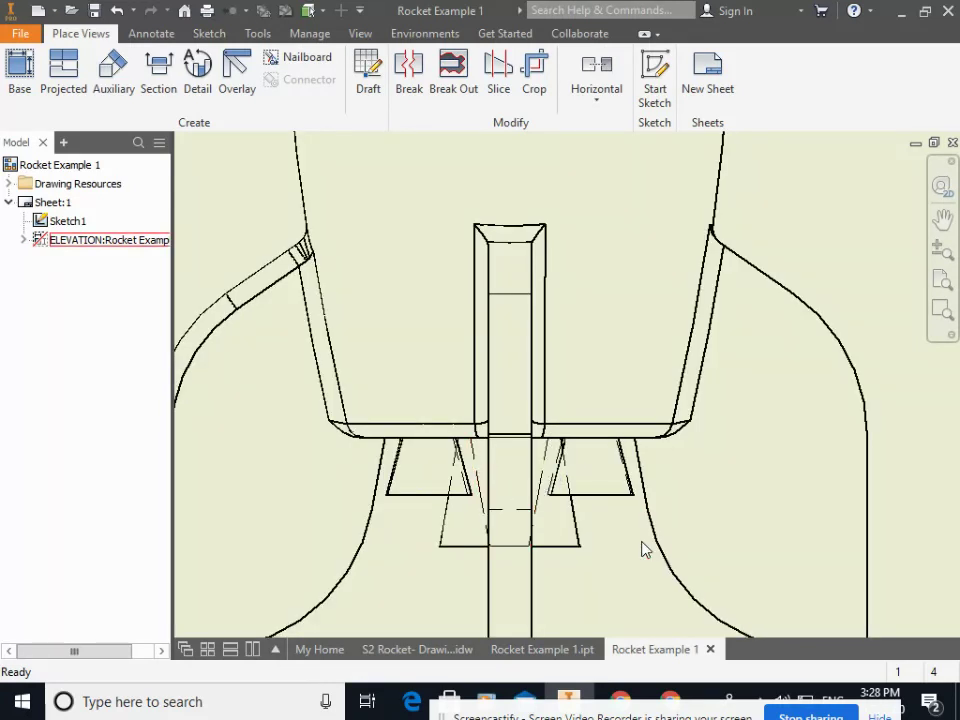
{"action": "scroll", "coordinate": [640, 551], "scroll_direction": "down", "scroll_amount": 2}
{"action": "scroll", "coordinate": [598, 557], "scroll_direction": "down", "scroll_amount": 3}
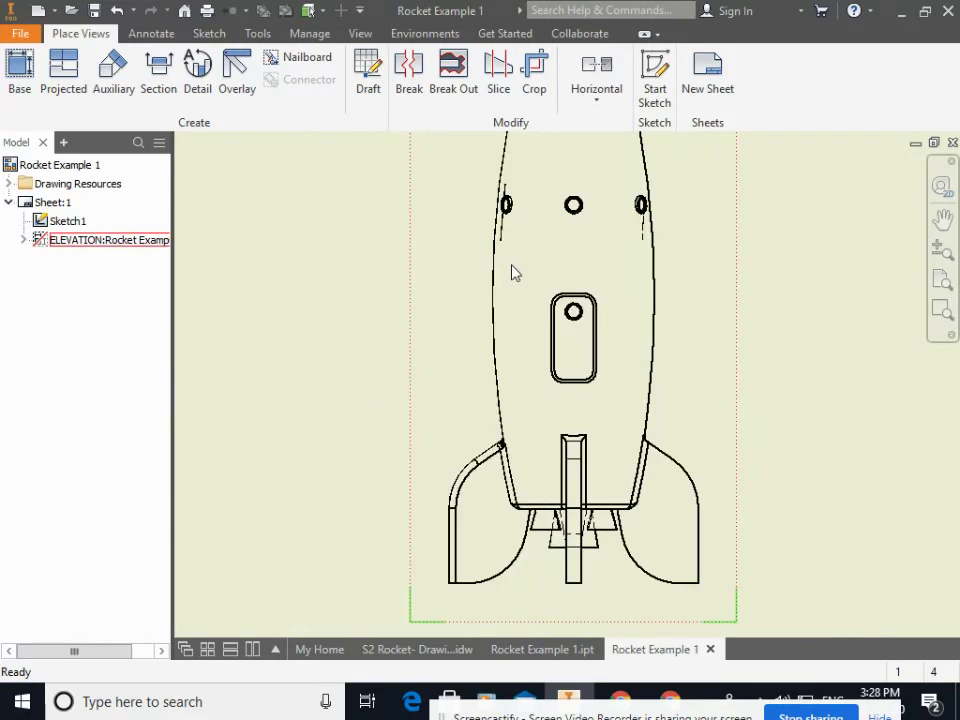
{"action": "scroll", "coordinate": [744, 326], "scroll_direction": "down", "scroll_amount": 5}
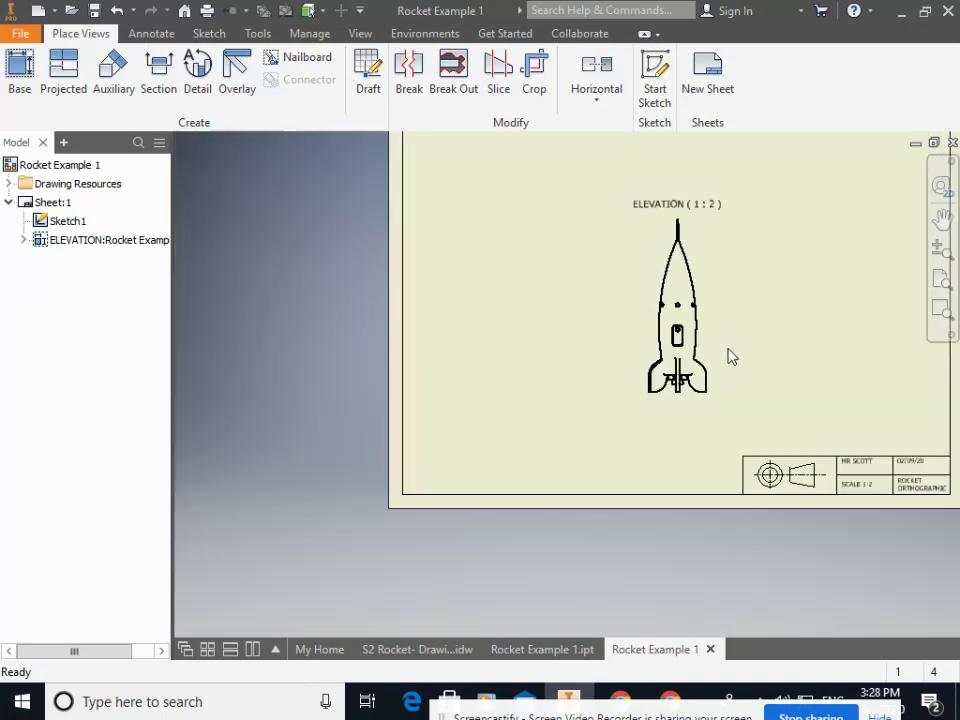
Move the ELEVATION view toward the left side of the sheet and nudge it into place
{"action": "left_click_drag", "start_coordinate": [716, 268], "coordinate": [558, 240]}
{"action": "scroll", "coordinate": [566, 370], "scroll_direction": "down", "scroll_amount": 3}
{"action": "scroll", "coordinate": [574, 375], "scroll_direction": "down", "scroll_amount": 4}
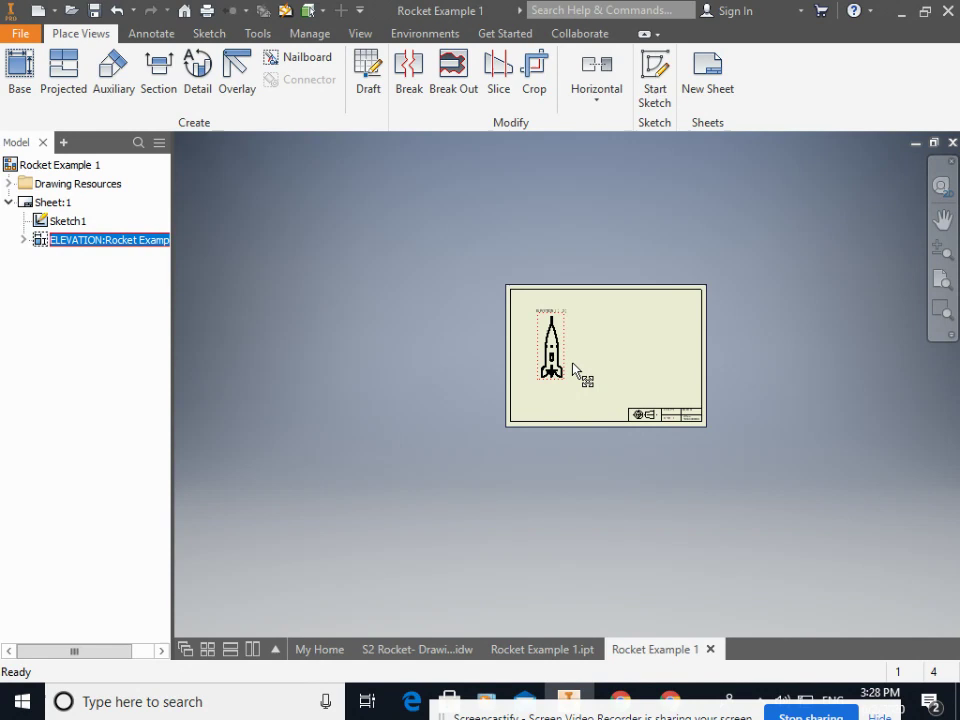
{"action": "scroll", "coordinate": [572, 347], "scroll_direction": "up", "scroll_amount": 4}
{"action": "mouse_move", "coordinate": [561, 326]}
{"action": "left_mouse_down"}
{"action": "mouse_move", "coordinate": [568, 336]}
{"action": "mouse_move", "coordinate": [556, 341]}
{"action": "mouse_move", "coordinate": [551, 324]}
{"action": "mouse_move", "coordinate": [558, 328]}
{"action": "left_mouse_up"}
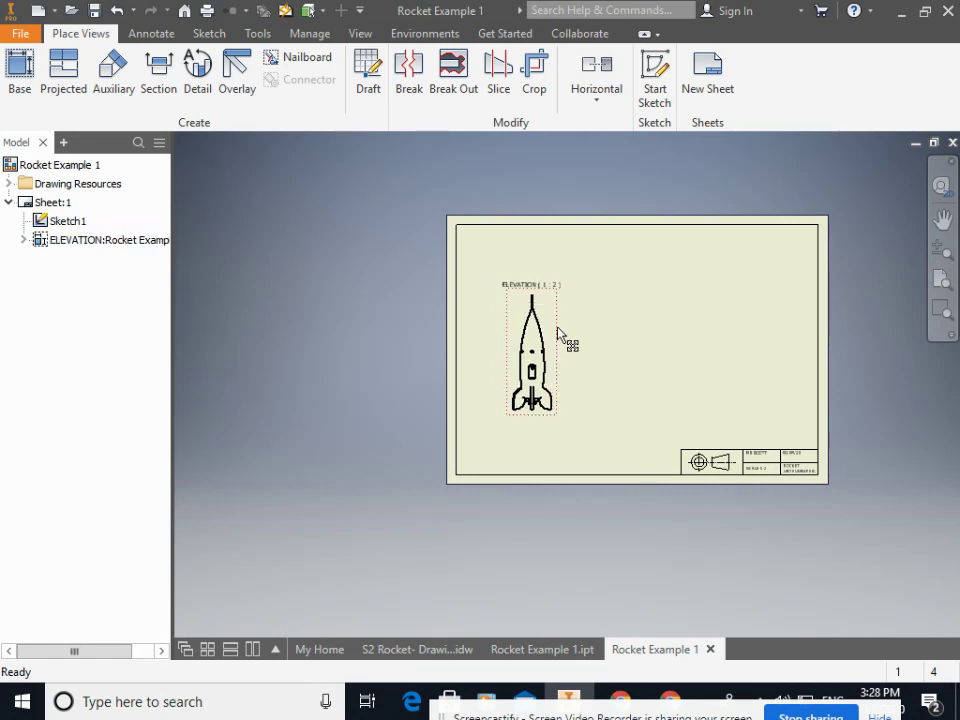
Check the S2 Rocket drawing for reference, then drag the ELEVATION (1:2) label beneath the rocket
{"action": "left_click", "coordinate": [440, 648]}
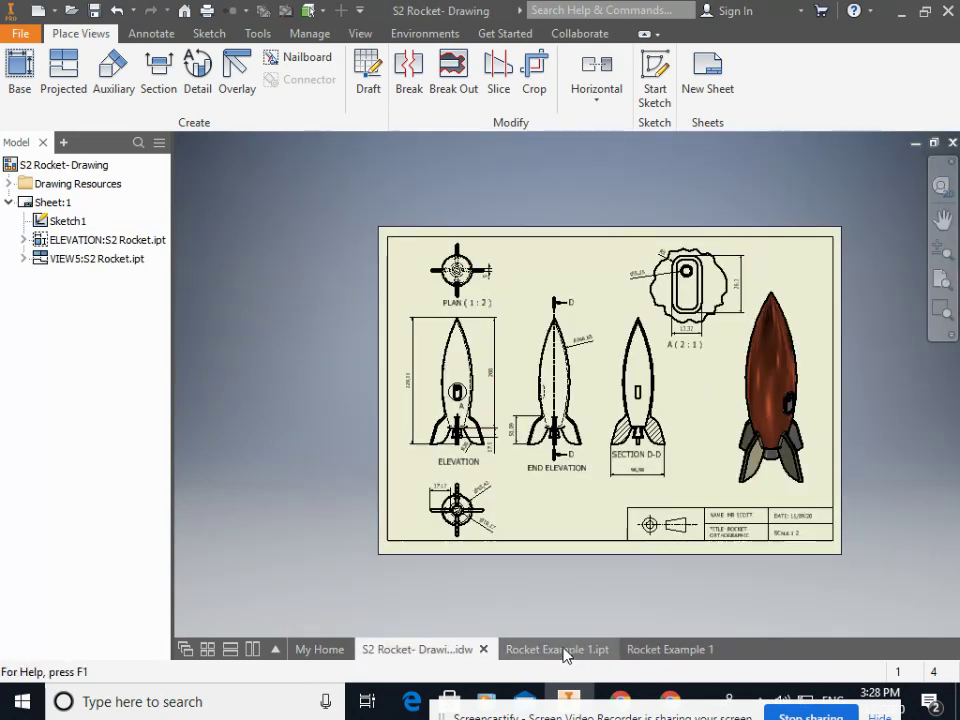
{"action": "left_click", "coordinate": [652, 649]}
{"action": "scroll", "coordinate": [553, 364], "scroll_direction": "up", "scroll_amount": 1}
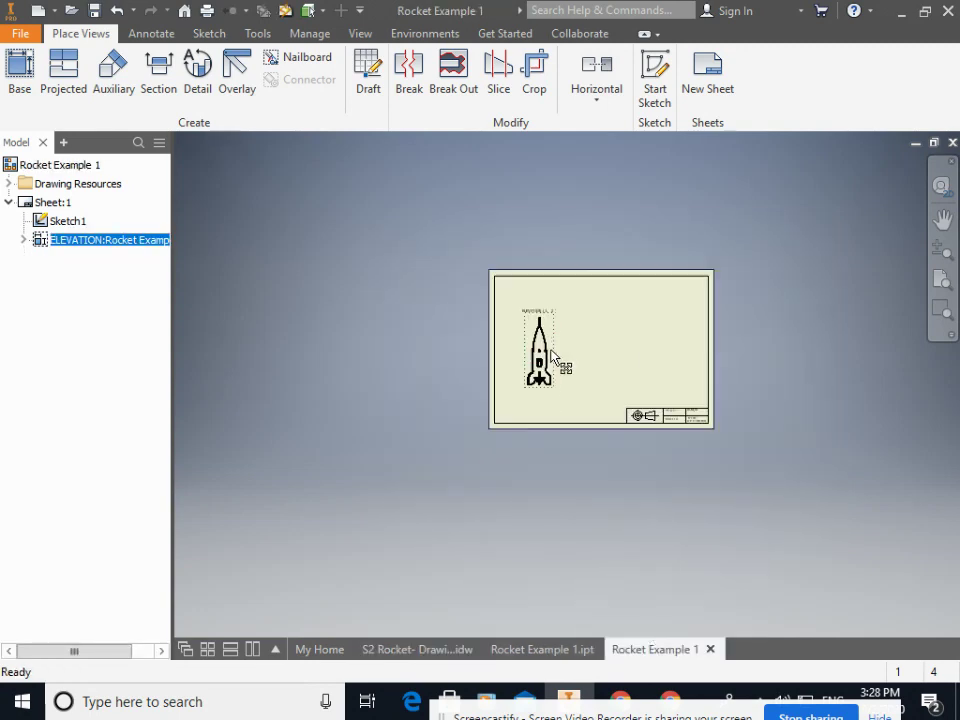
{"action": "scroll", "coordinate": [551, 364], "scroll_direction": "down", "scroll_amount": 3}
{"action": "scroll", "coordinate": [553, 343], "scroll_direction": "up", "scroll_amount": 2}
{"action": "scroll", "coordinate": [557, 375], "scroll_direction": "down", "scroll_amount": 3}
{"action": "scroll", "coordinate": [557, 375], "scroll_direction": "down", "scroll_amount": 2}
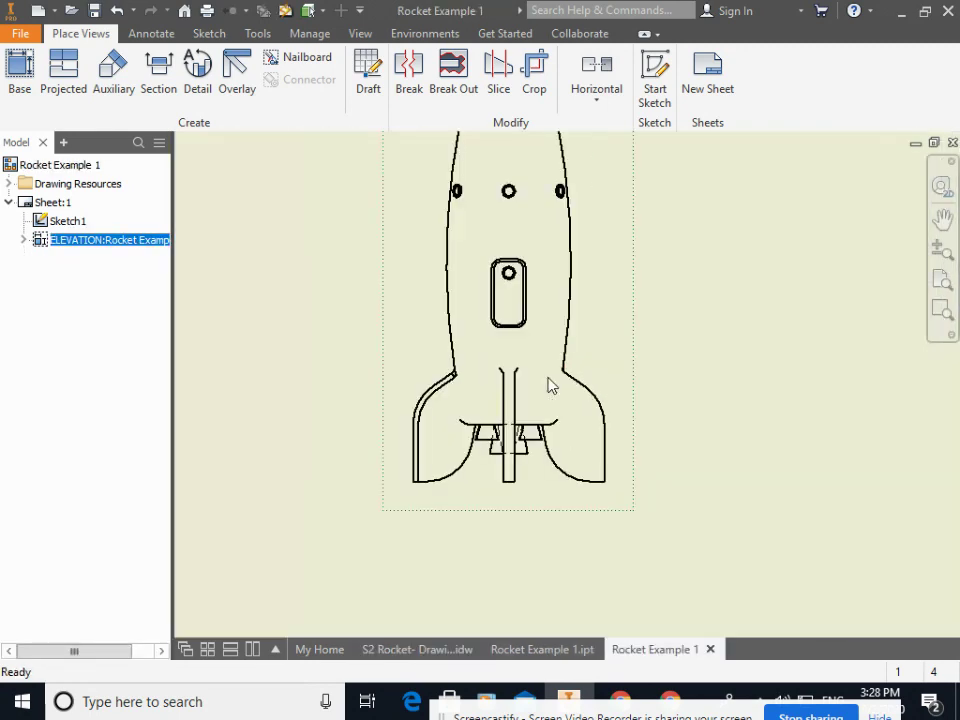
{"action": "scroll", "coordinate": [551, 386], "scroll_direction": "up", "scroll_amount": 4}
{"action": "scroll", "coordinate": [572, 305], "scroll_direction": "up", "scroll_amount": 2}
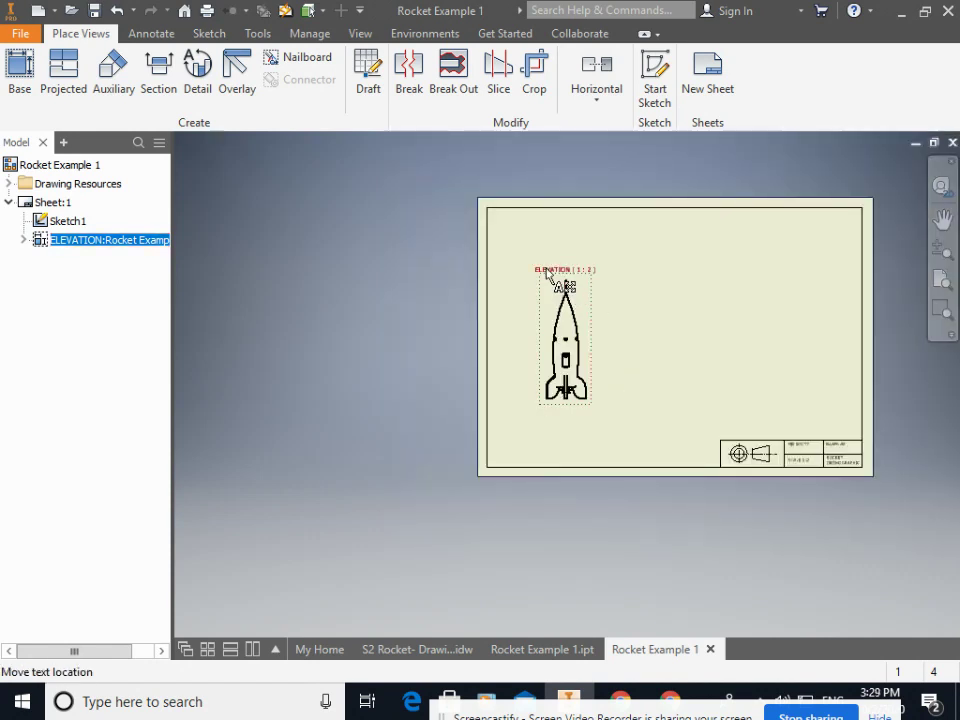
{"action": "left_click_drag", "start_coordinate": [562, 270], "coordinate": [556, 416]}
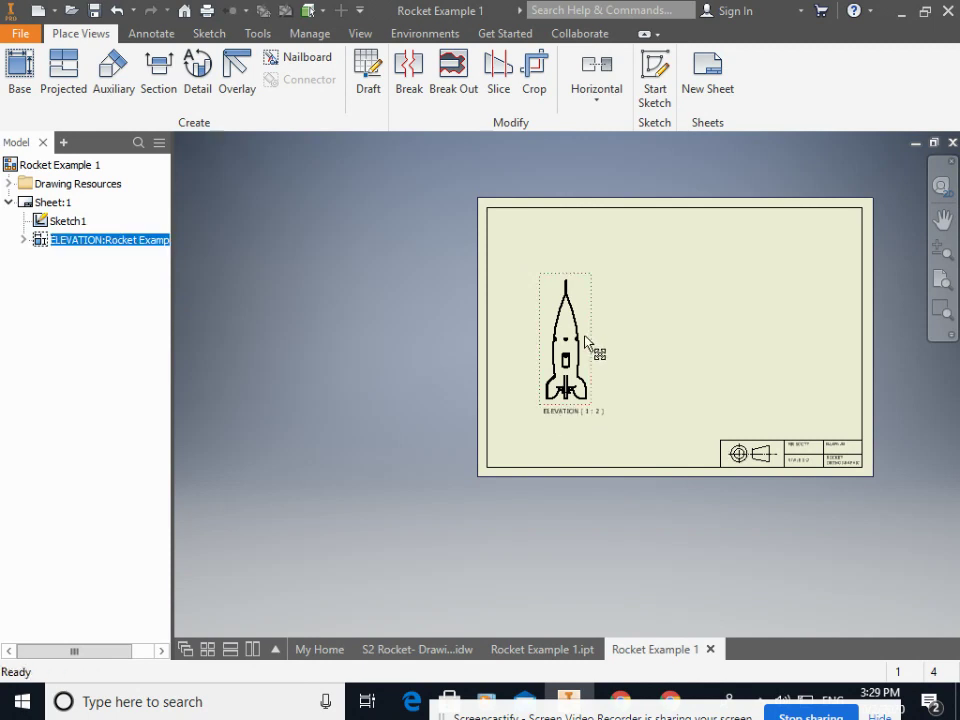
{"action": "double_click", "coordinate": [588, 342]}
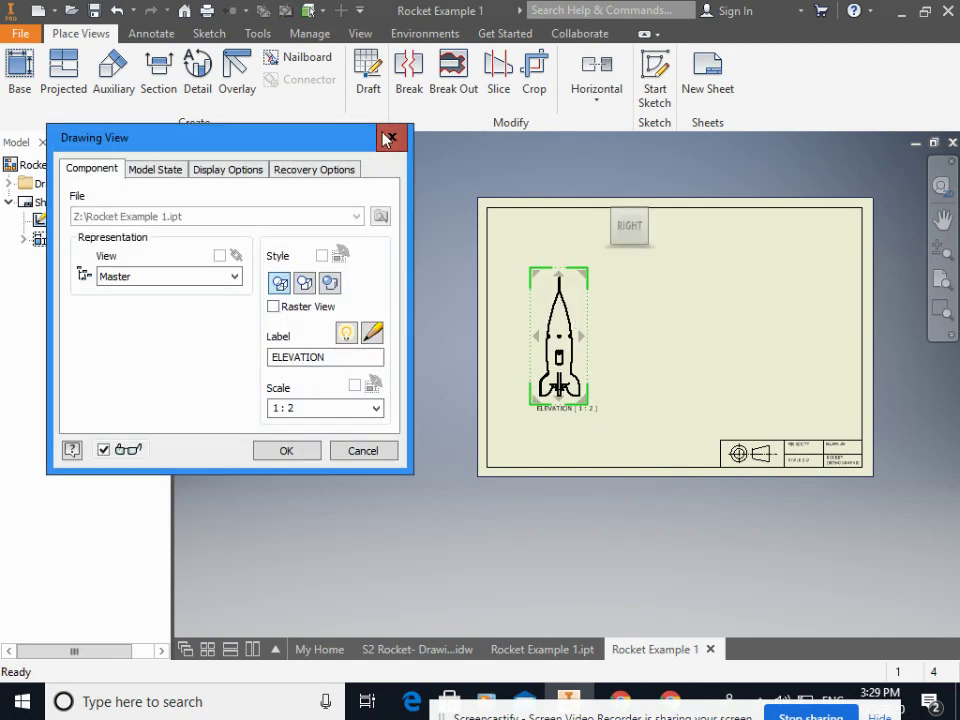
{"action": "left_click", "coordinate": [389, 138]}
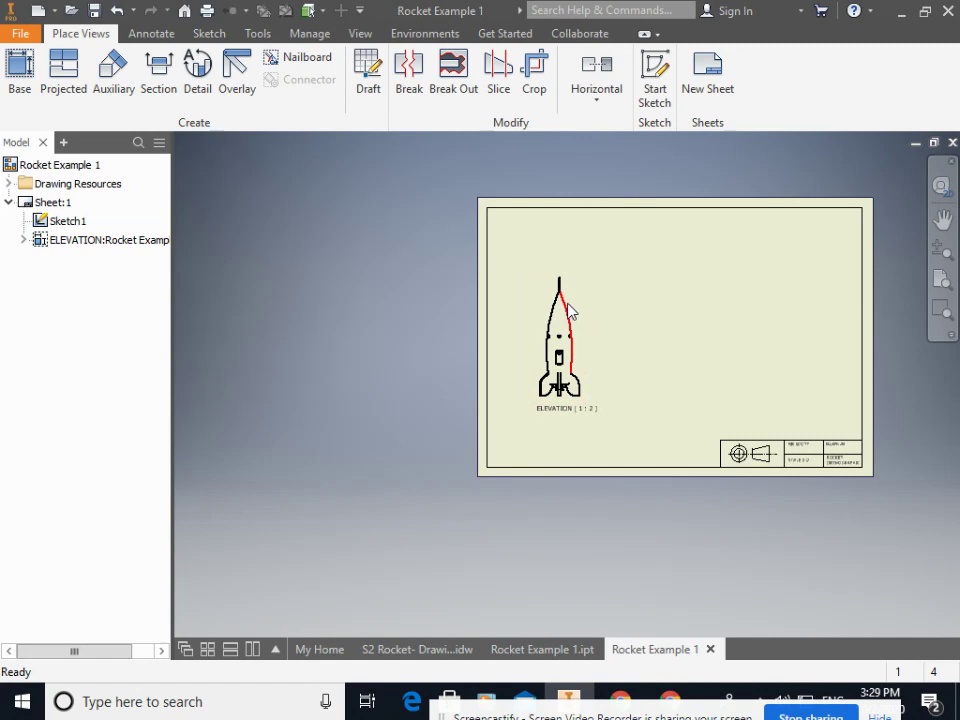
{"action": "double_click", "coordinate": [592, 288]}
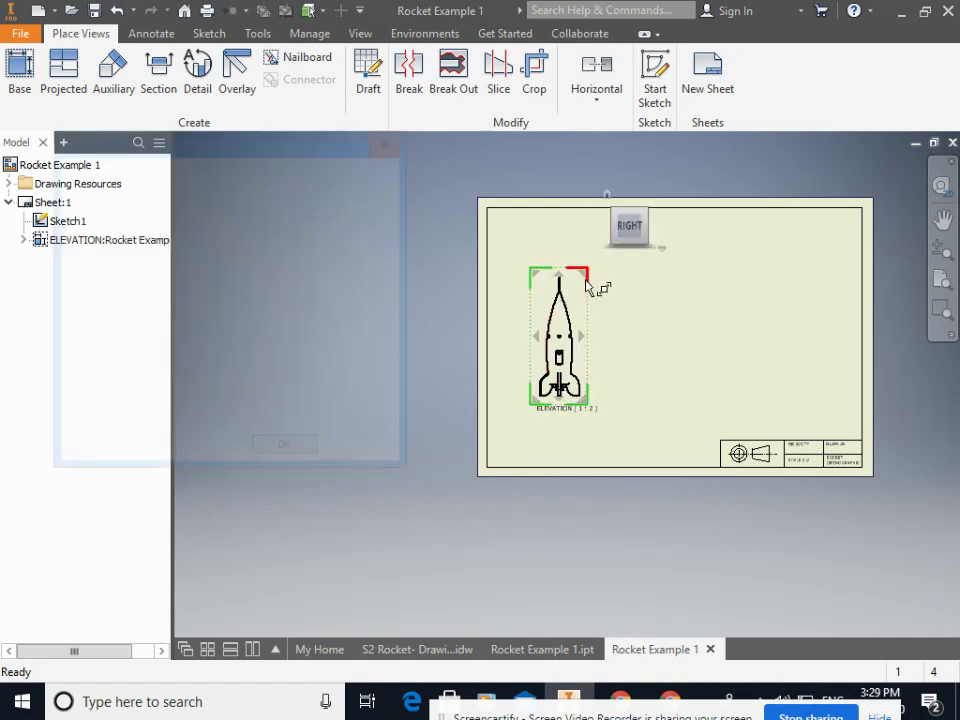
{"action": "left_click", "coordinate": [392, 137]}
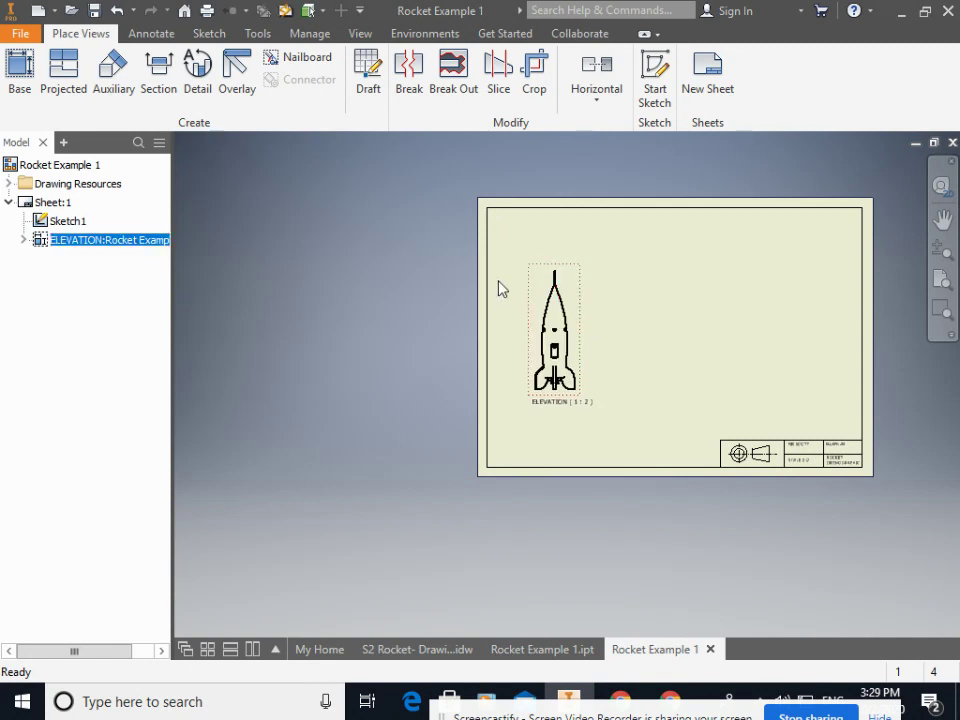
Project VIEW2–VIEW4 from ELEVATION: one to its right, one above and one below
{"action": "left_click", "coordinate": [63, 75]}
{"action": "left_click", "coordinate": [556, 330]}
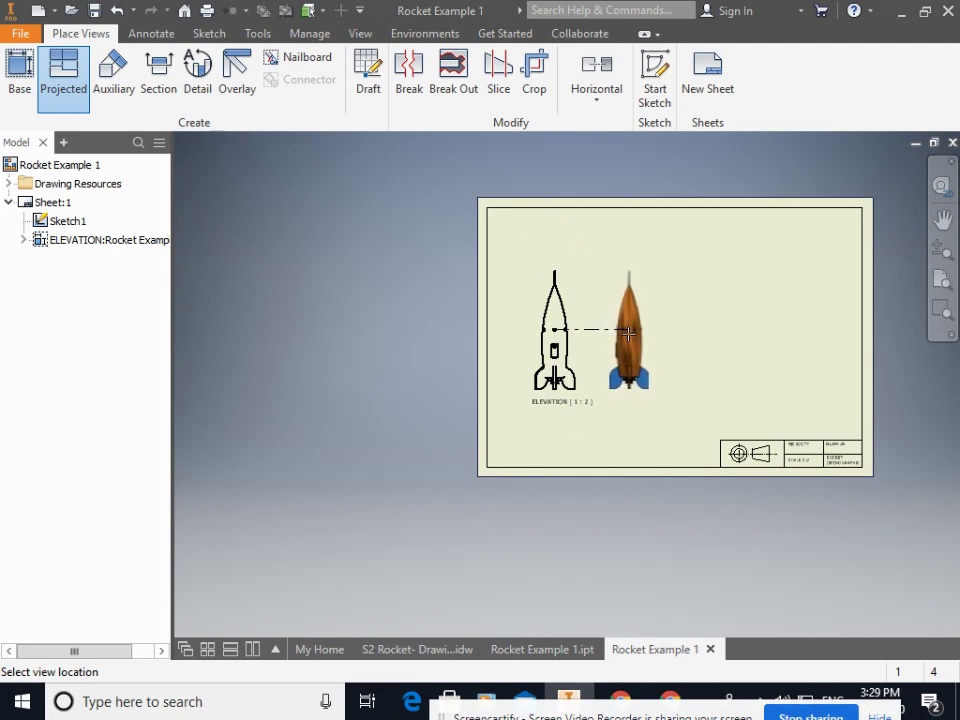
{"action": "left_click", "coordinate": [625, 333]}
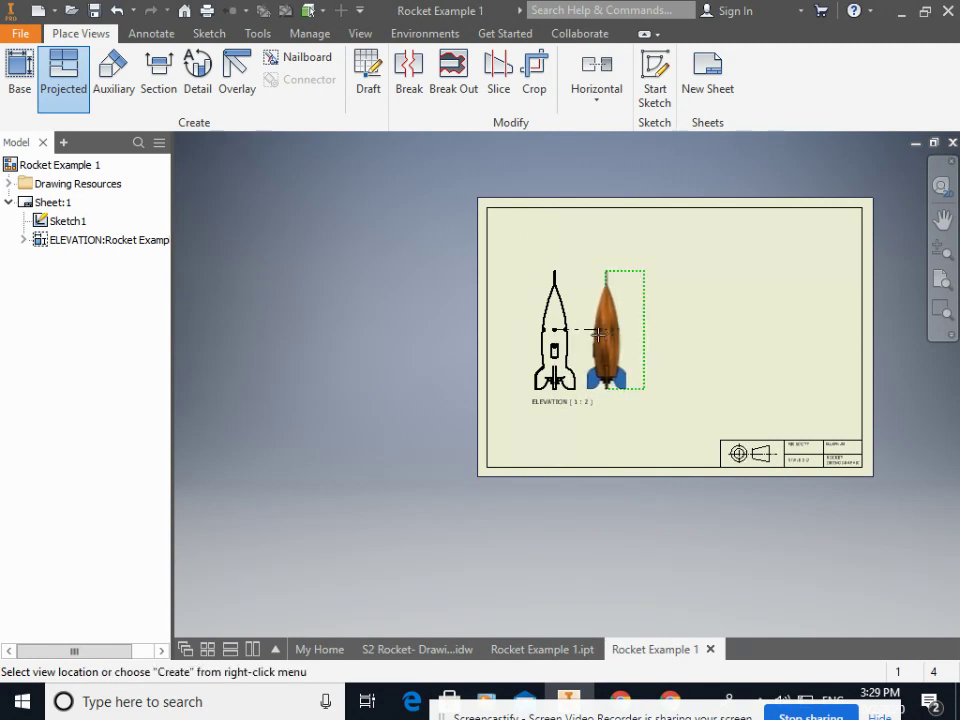
{"action": "left_click", "coordinate": [554, 235]}
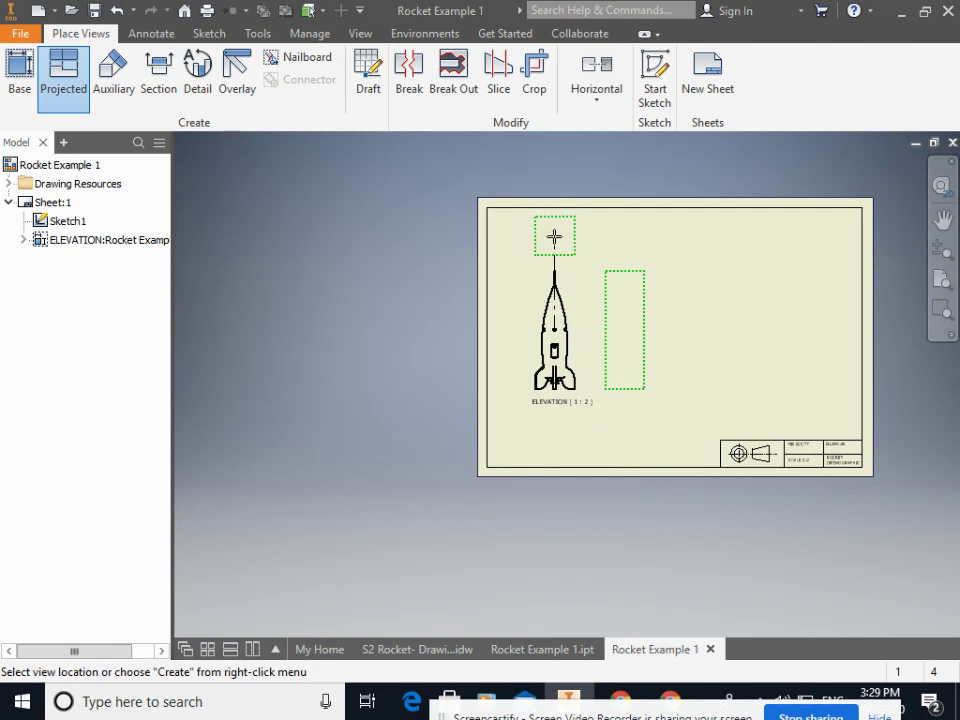
{"action": "left_click", "coordinate": [556, 437]}
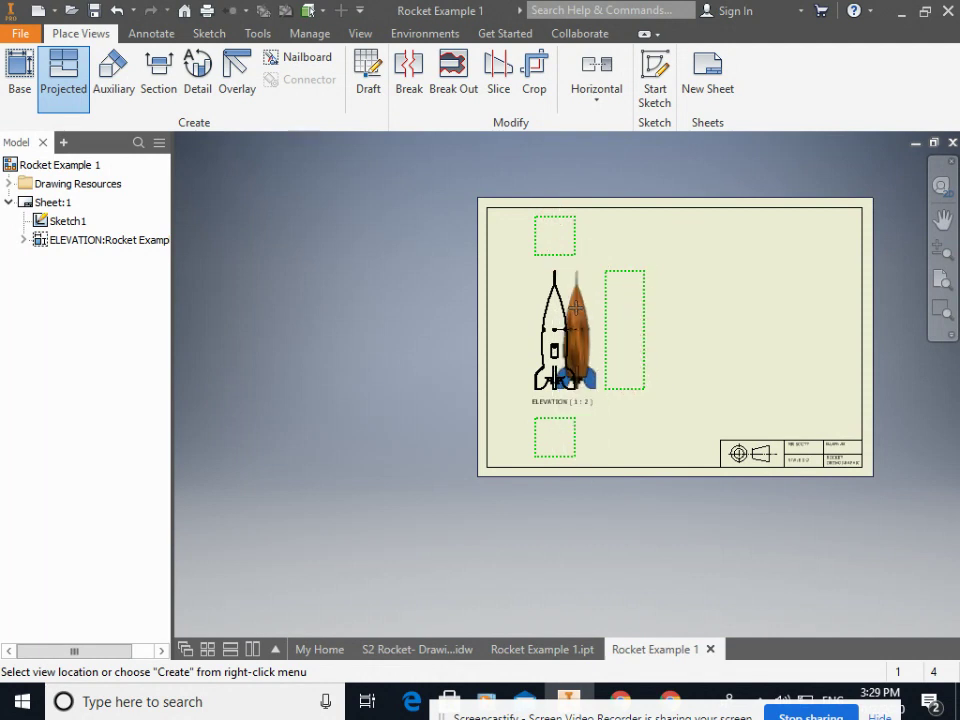
{"action": "right_click", "coordinate": [579, 312]}
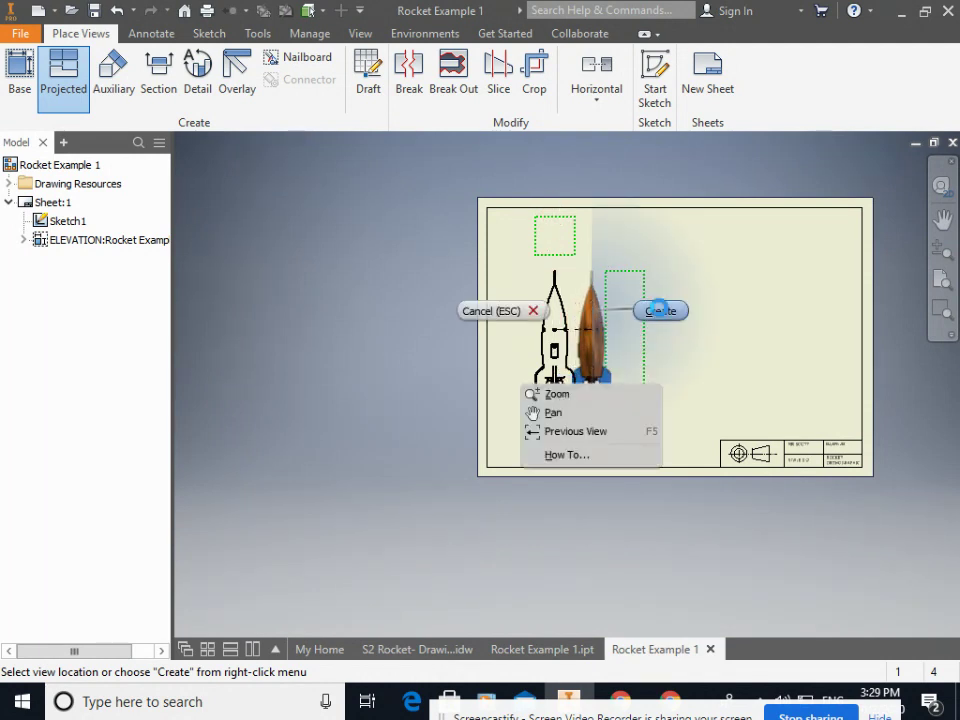
{"action": "left_click", "coordinate": [661, 311]}
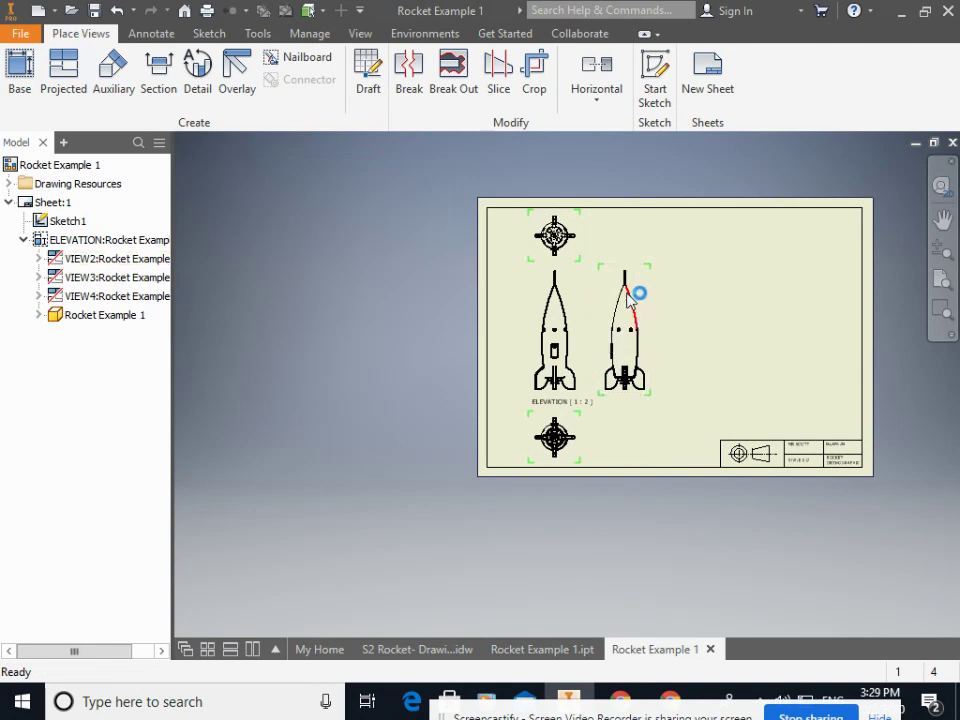
Relabel the right-hand projected view as END ELEVATION
{"action": "scroll", "coordinate": [655, 315], "scroll_direction": "up", "scroll_amount": 3}
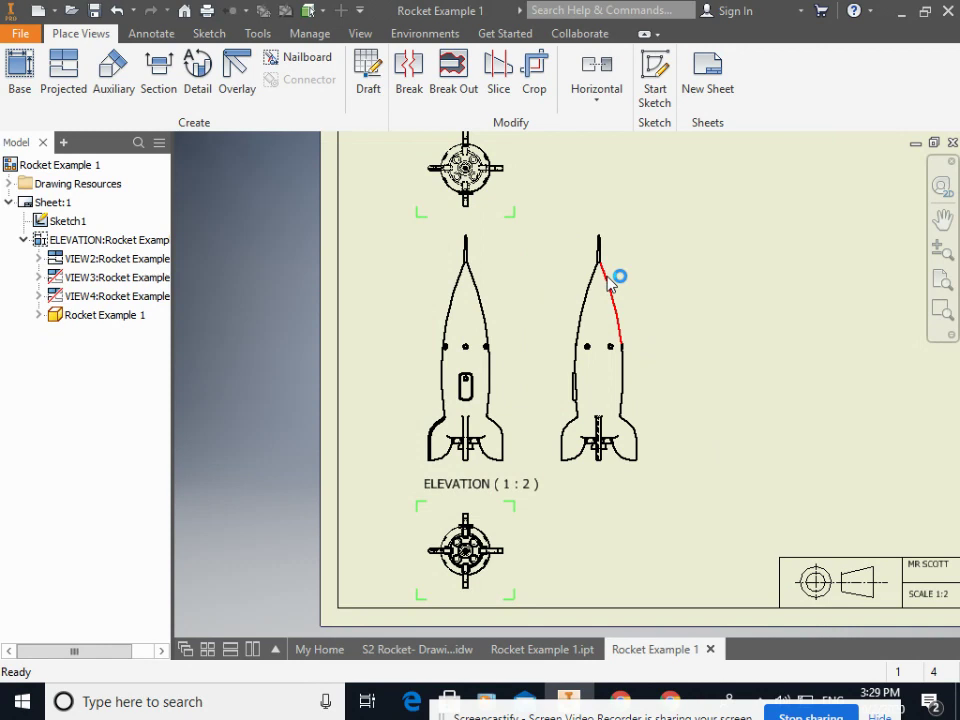
{"action": "scroll", "coordinate": [585, 354], "scroll_direction": "up", "scroll_amount": 3}
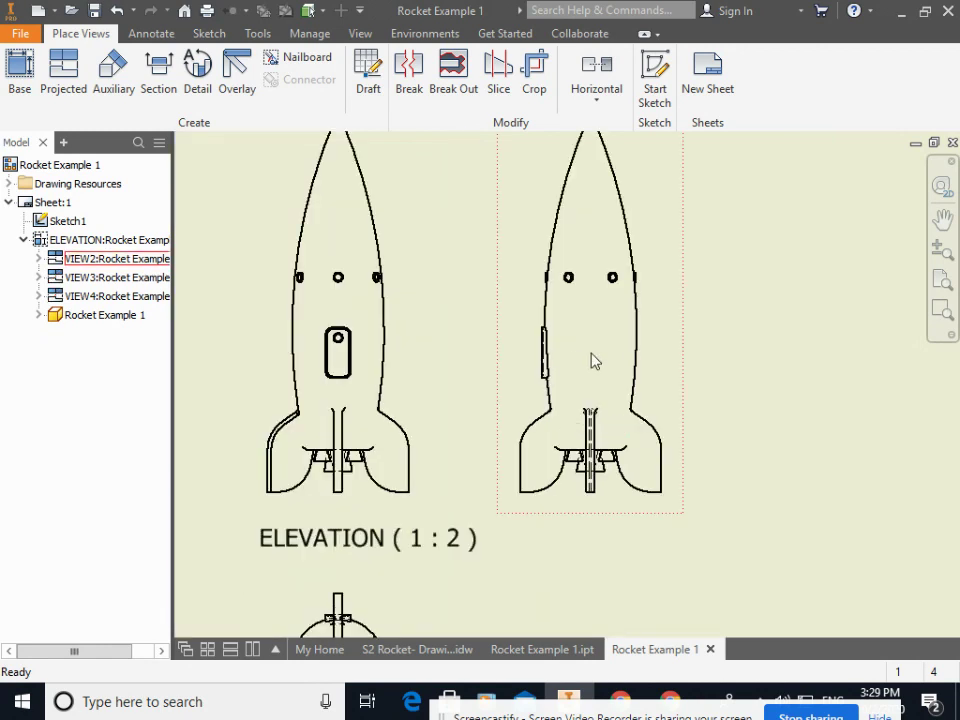
{"action": "scroll", "coordinate": [625, 393], "scroll_direction": "down", "scroll_amount": 3}
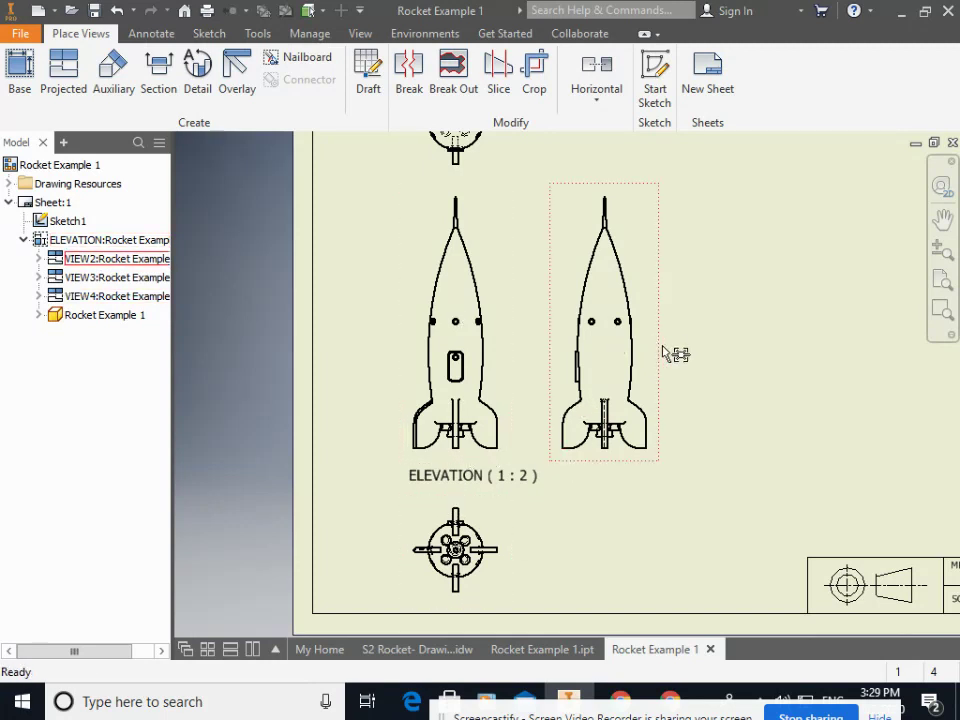
{"action": "double_click", "coordinate": [660, 308]}
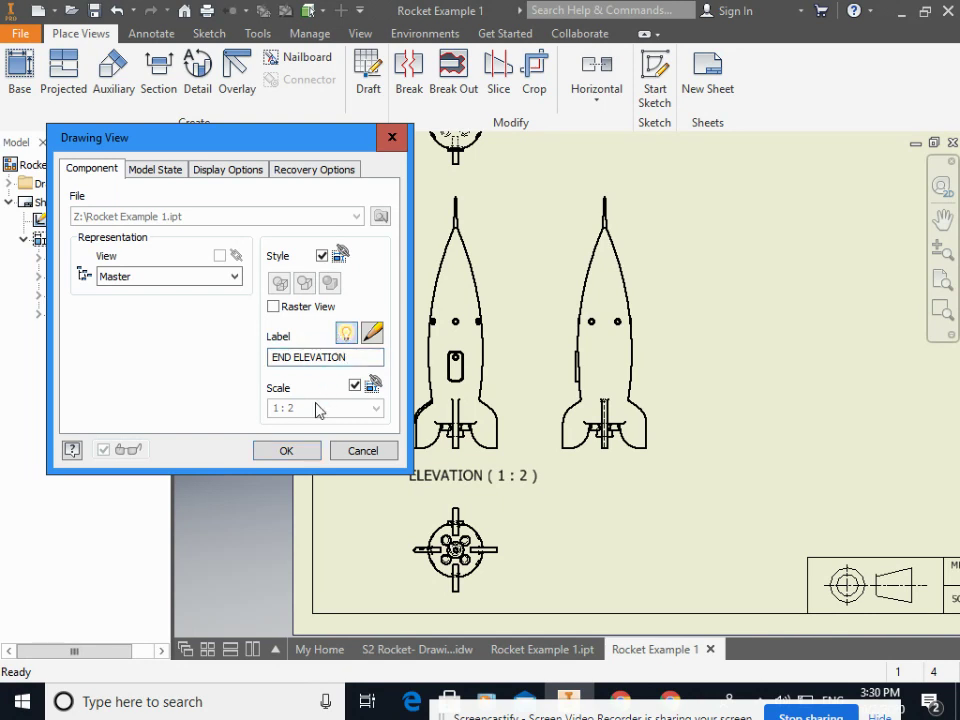
{"action": "left_click", "coordinate": [285, 452]}
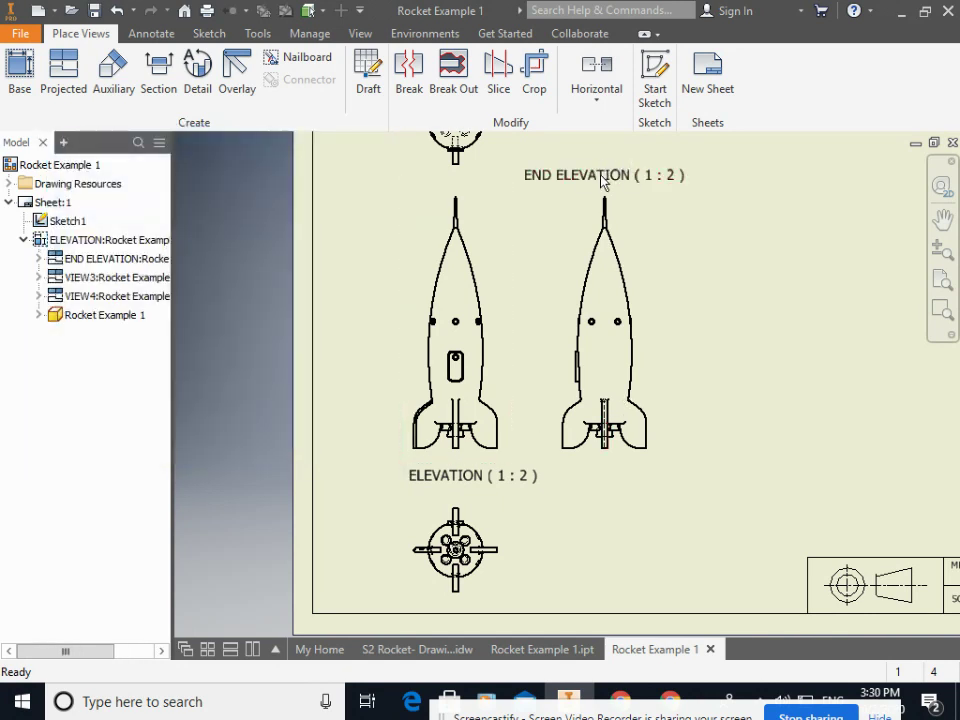
Shift END ELEVATION further right and centre its label beneath the rocket
{"action": "left_click_drag", "start_coordinate": [603, 181], "coordinate": [682, 494]}
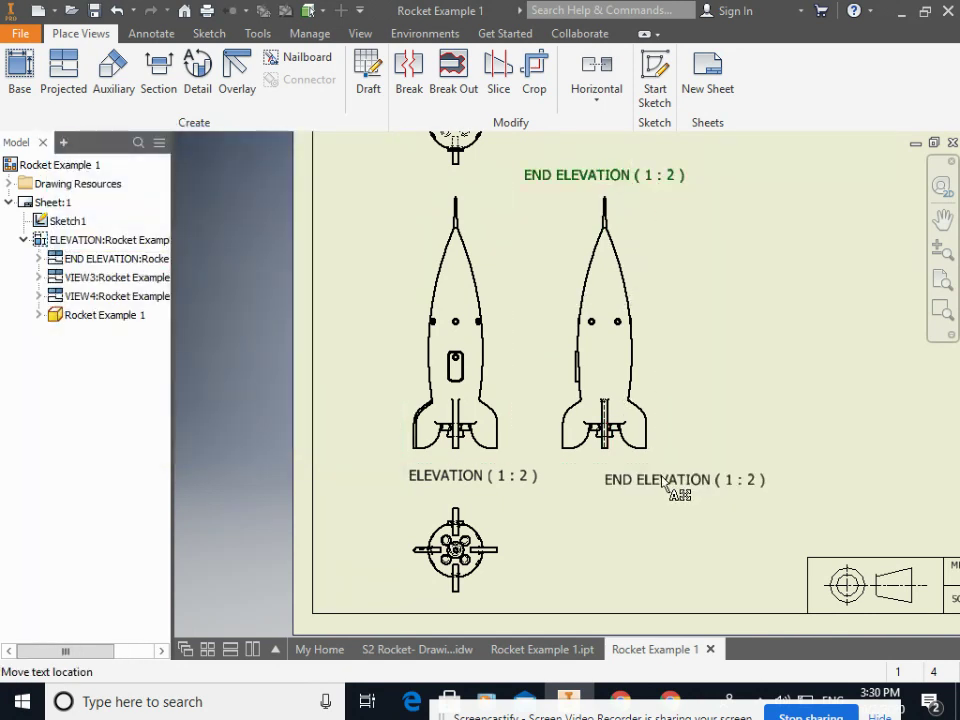
{"action": "left_click_drag", "start_coordinate": [664, 332], "coordinate": [732, 333]}
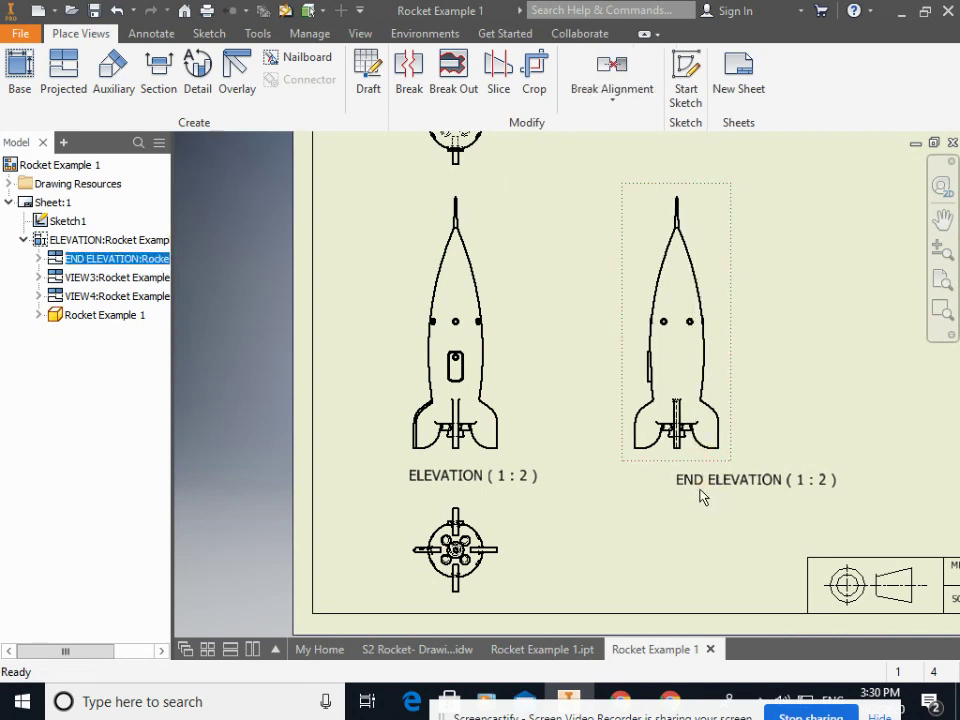
{"action": "left_click_drag", "start_coordinate": [709, 484], "coordinate": [688, 488]}
Change the top view's label from VIEW3 to PLAN
{"action": "scroll", "coordinate": [555, 562], "scroll_direction": "down", "scroll_amount": 5}
{"action": "scroll", "coordinate": [553, 450], "scroll_direction": "up", "scroll_amount": 3}
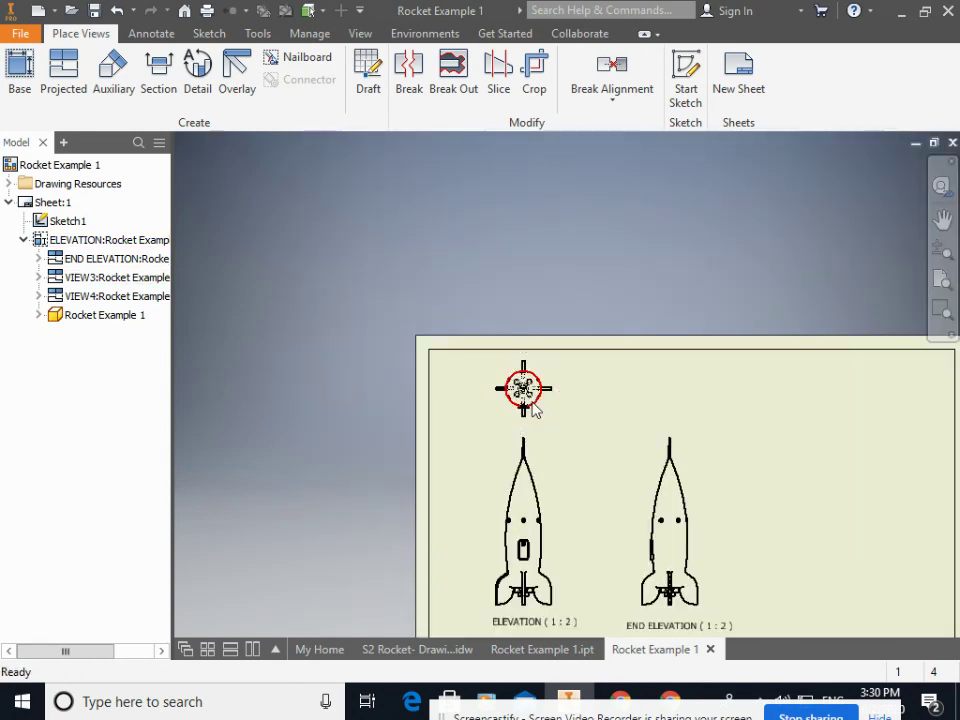
{"action": "double_click", "coordinate": [556, 412]}
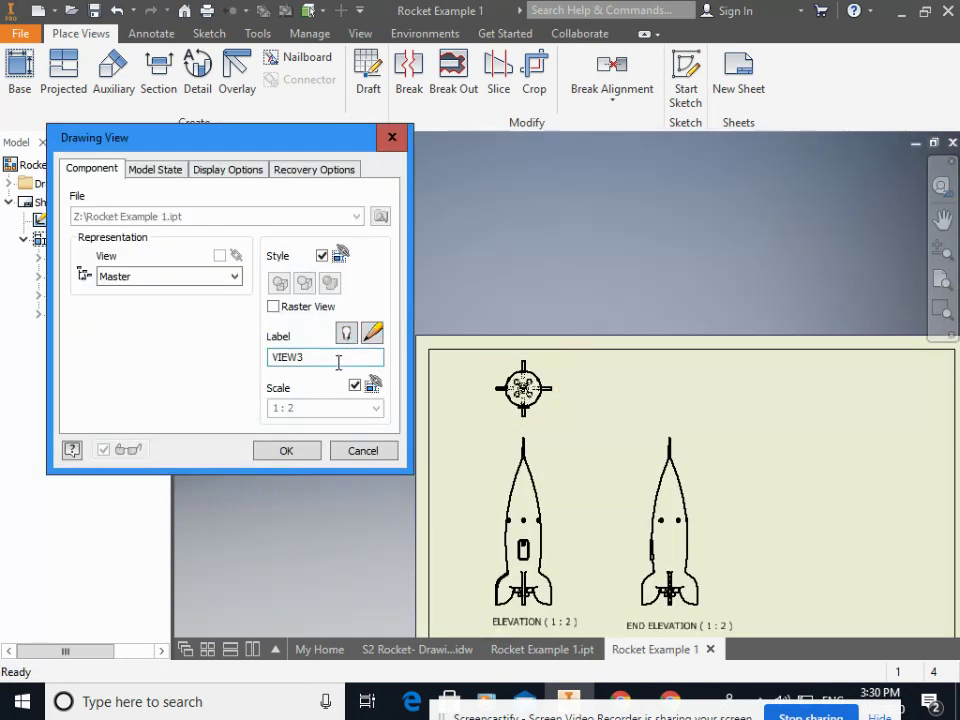
{"action": "double_click", "coordinate": [326, 362]}
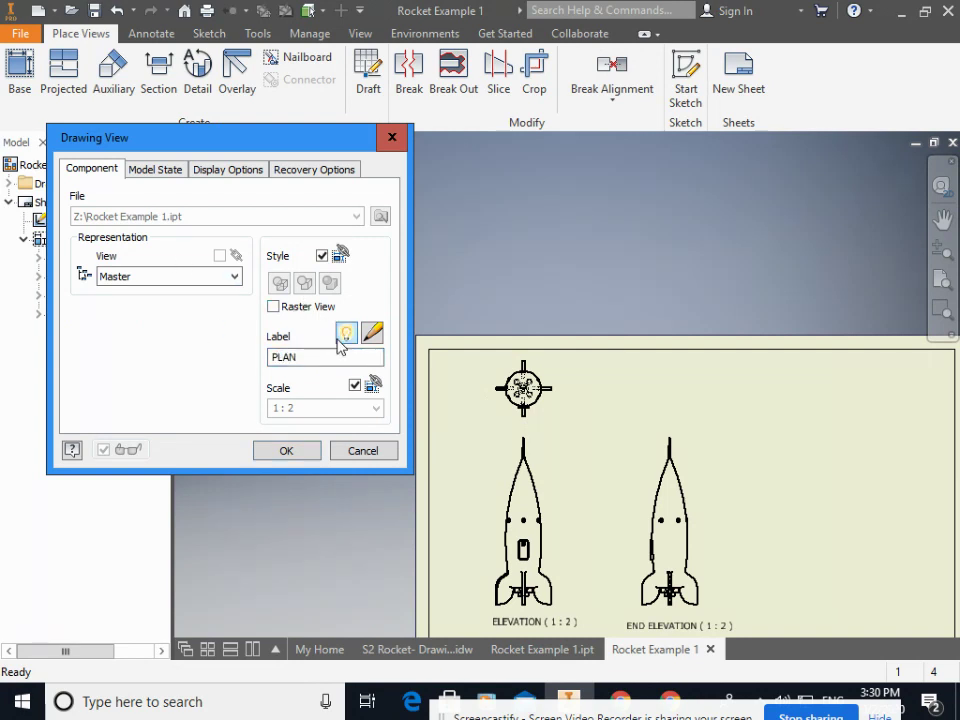
{"action": "left_click", "coordinate": [287, 452]}
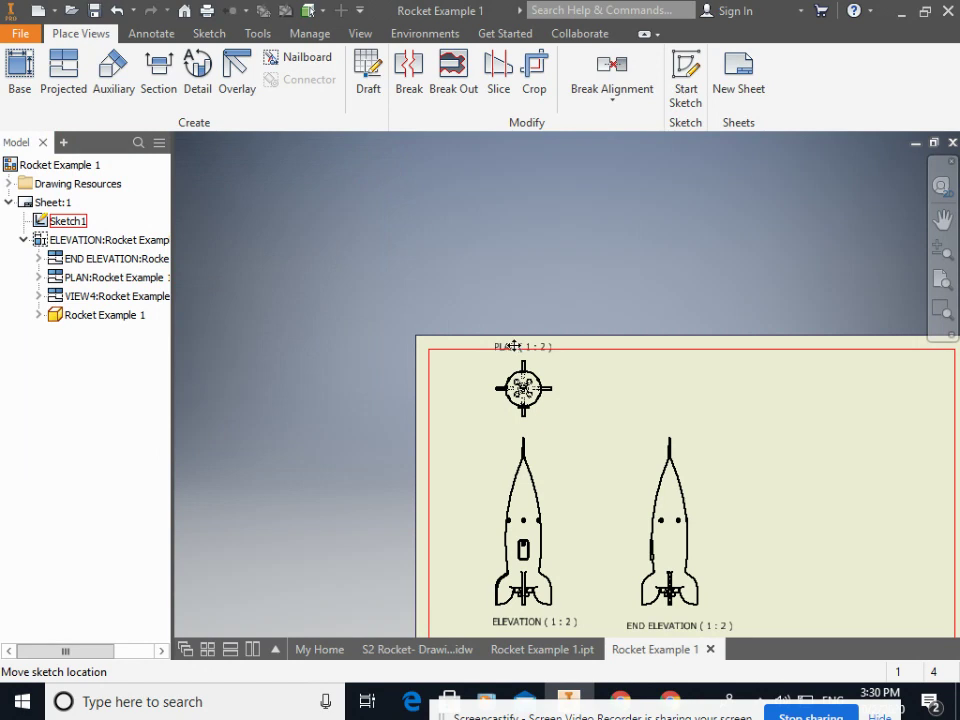
Drag the PLAN (1:2) label below the plan view
{"action": "left_click_drag", "start_coordinate": [511, 344], "coordinate": [516, 428]}
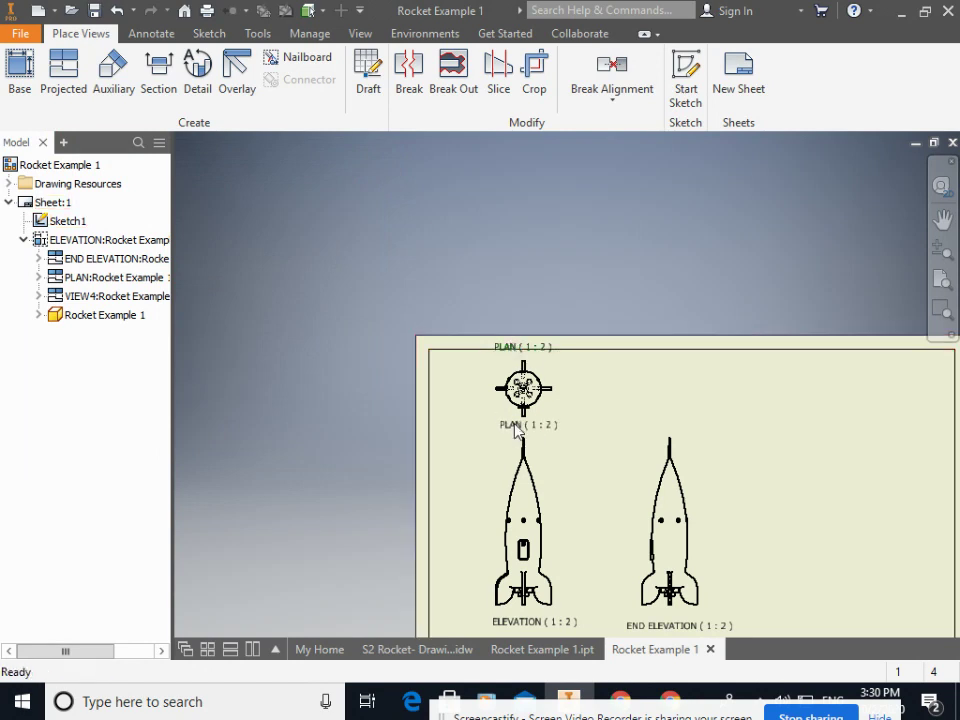
{"action": "scroll", "coordinate": [516, 428], "scroll_direction": "up", "scroll_amount": 5}
{"action": "scroll", "coordinate": [540, 460], "scroll_direction": "down", "scroll_amount": 3}
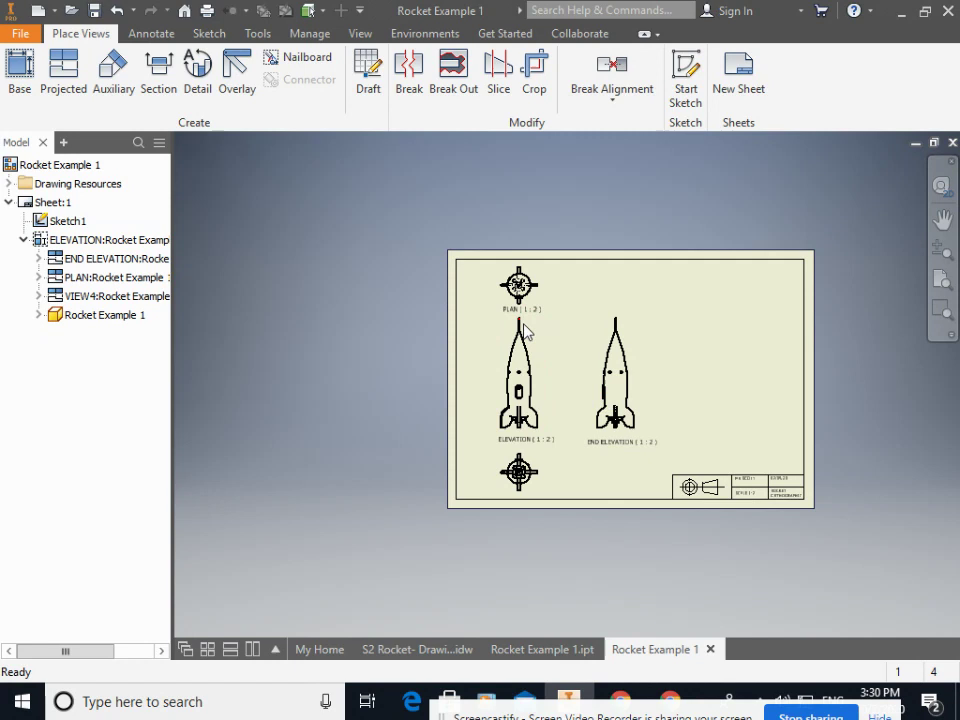
{"action": "scroll", "coordinate": [545, 486], "scroll_direction": "down", "scroll_amount": 3}
{"action": "scroll", "coordinate": [520, 490], "scroll_direction": "down", "scroll_amount": 3}
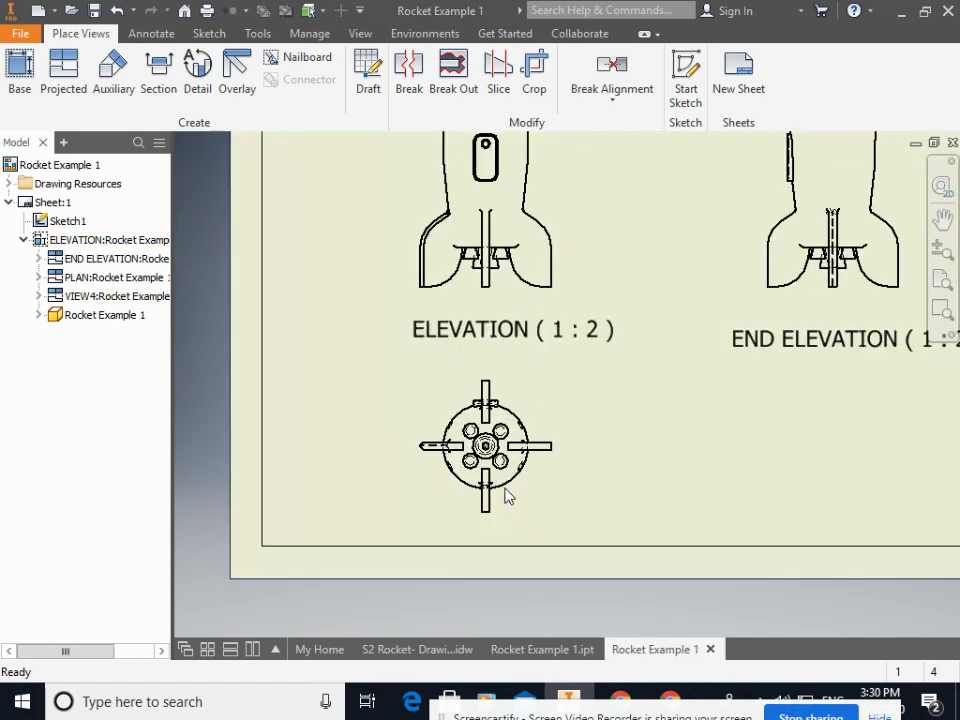
{"action": "scroll", "coordinate": [540, 449], "scroll_direction": "up", "scroll_amount": 3}
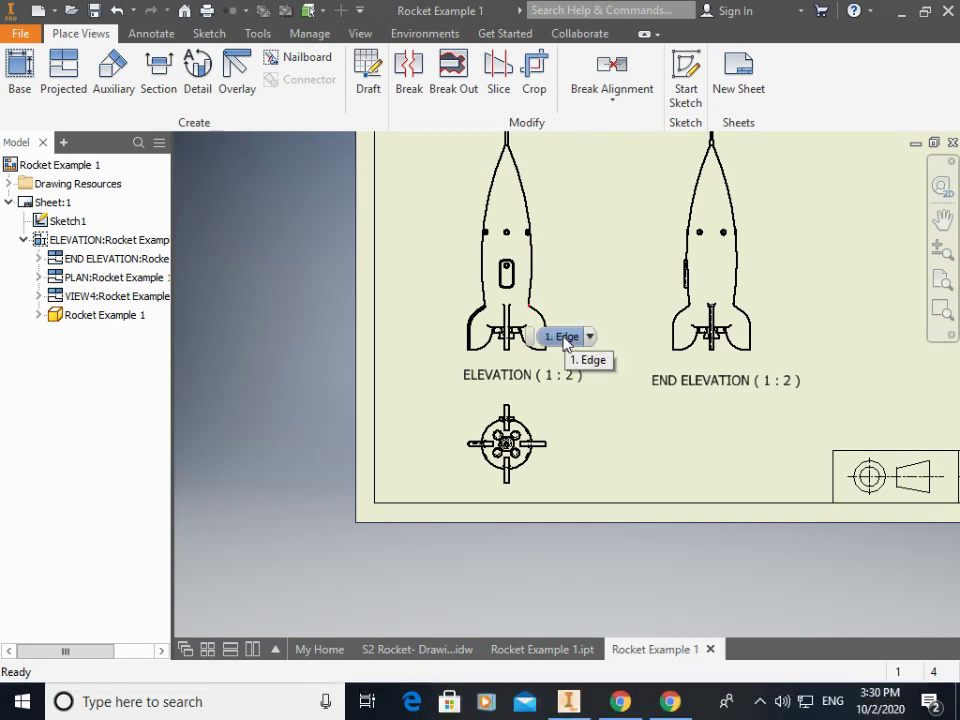
{"action": "scroll", "coordinate": [551, 398], "scroll_direction": "down", "scroll_amount": 3}
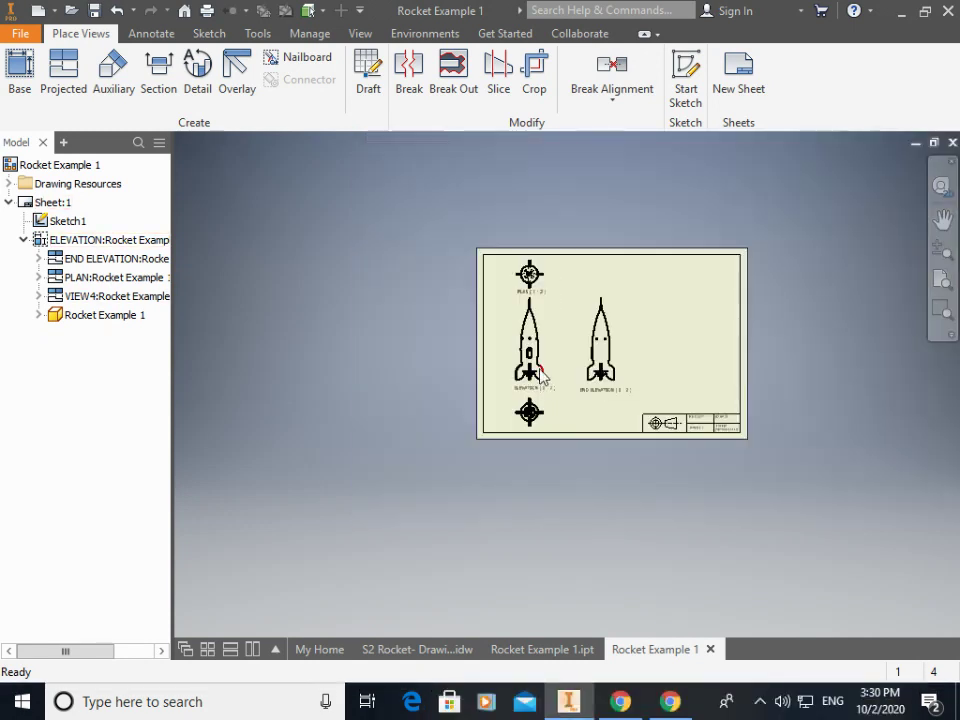
{"action": "scroll", "coordinate": [538, 377], "scroll_direction": "up", "scroll_amount": 2}
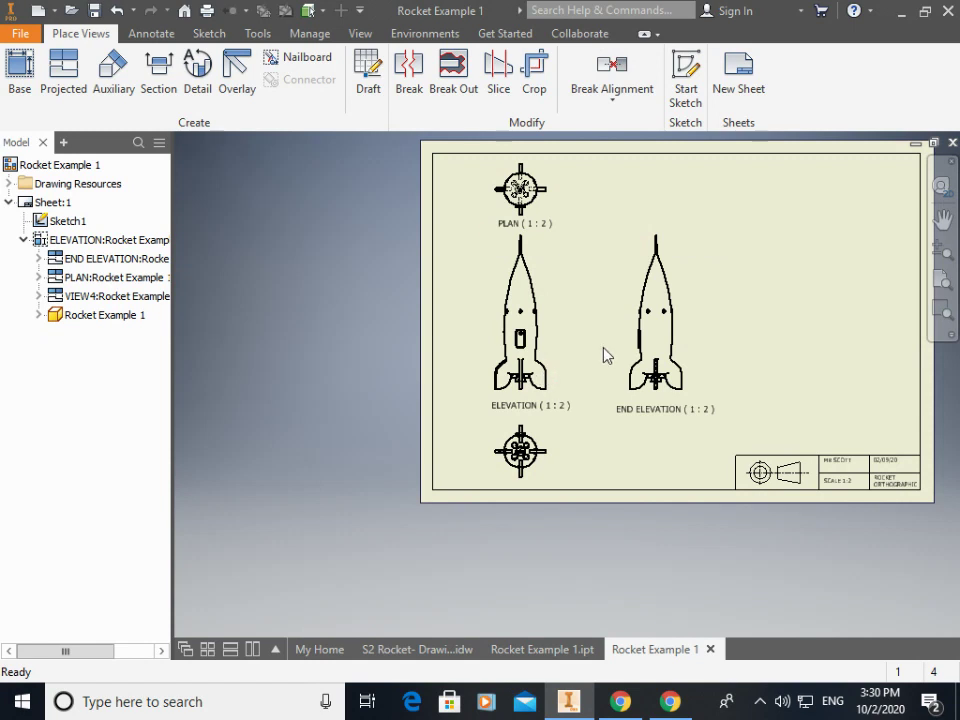
{"action": "left_click", "coordinate": [431, 653]}
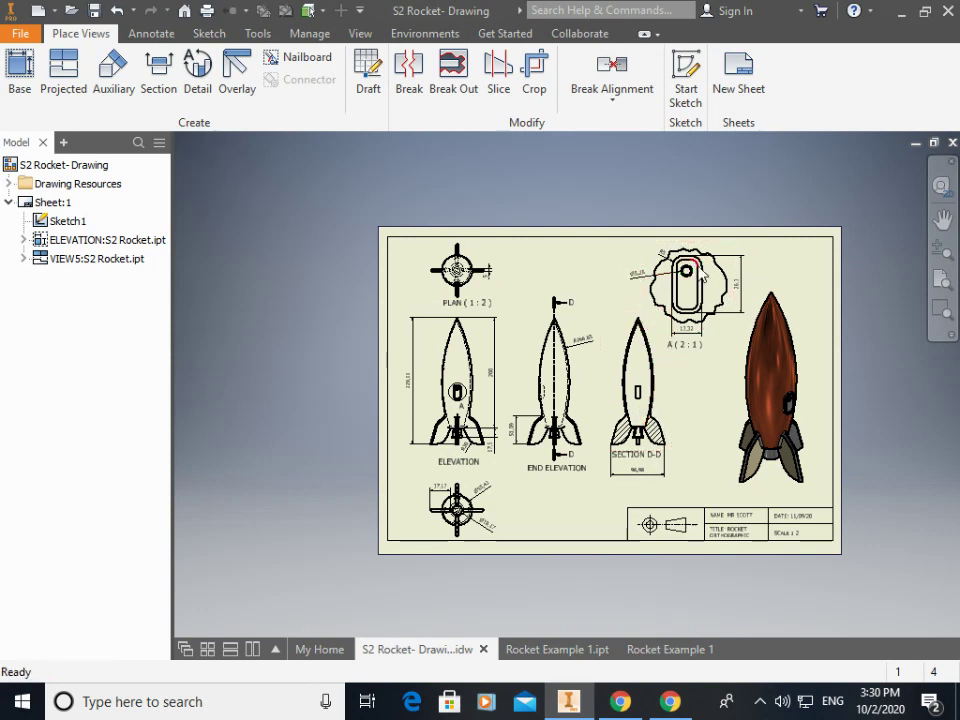
{"action": "left_click_drag", "start_coordinate": [703, 272], "coordinate": [561, 396]}
{"action": "key", "text": "Escape"}
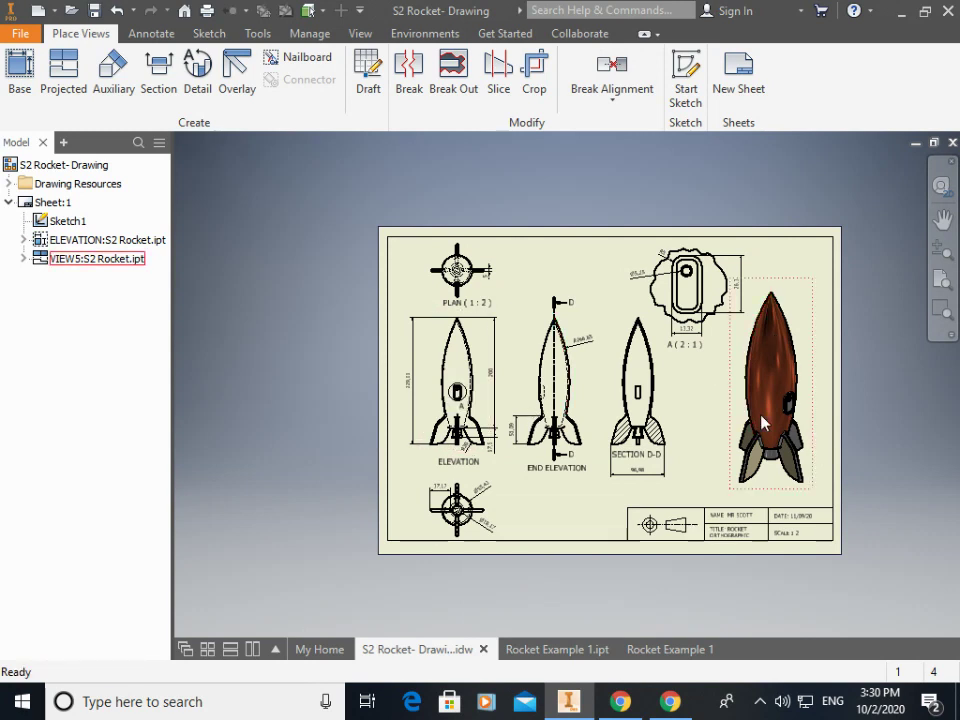
{"action": "left_click", "coordinate": [671, 650]}
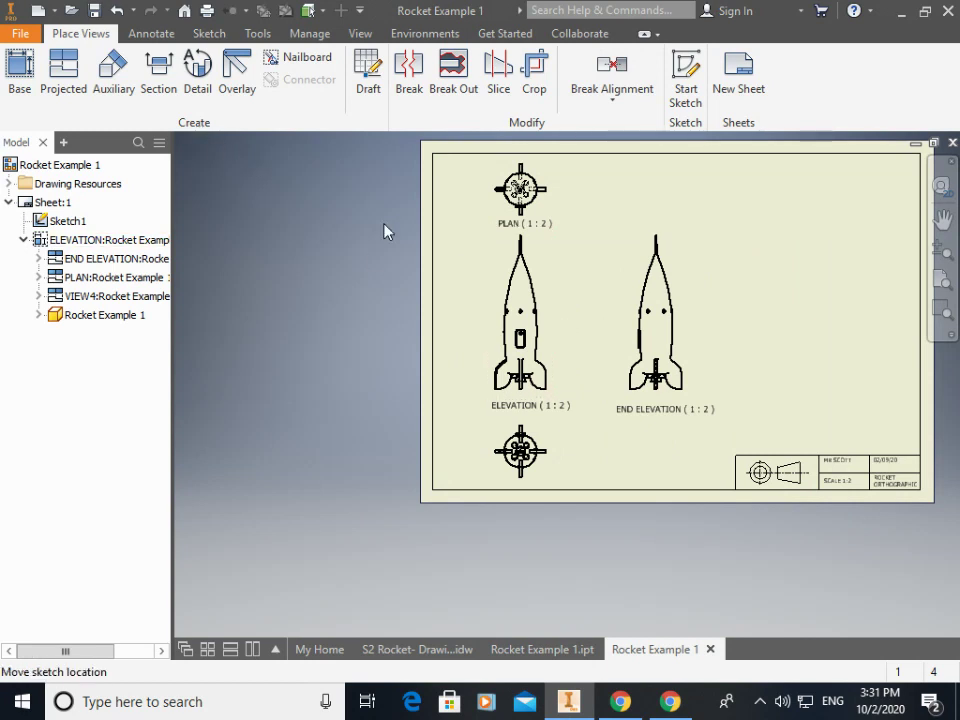
Create a projected isometric view of the rocket up and to the right of the ELEVATION view
{"action": "left_click", "coordinate": [58, 86]}
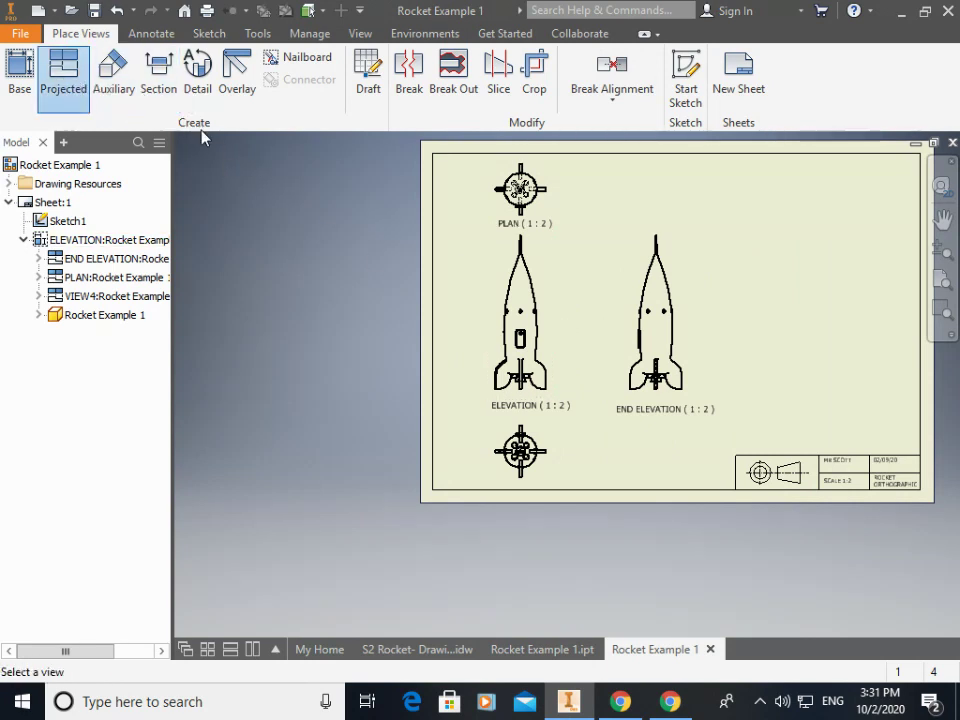
{"action": "left_click", "coordinate": [552, 284]}
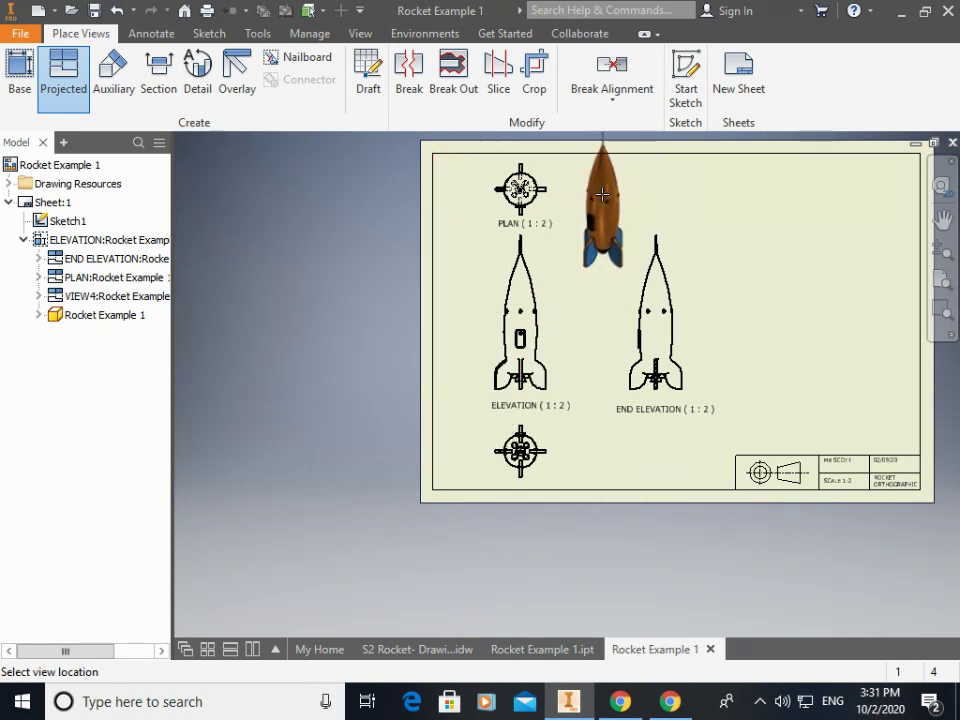
{"action": "left_click", "coordinate": [645, 200]}
{"action": "right_click", "coordinate": [630, 200]}
{"action": "left_click", "coordinate": [697, 196]}
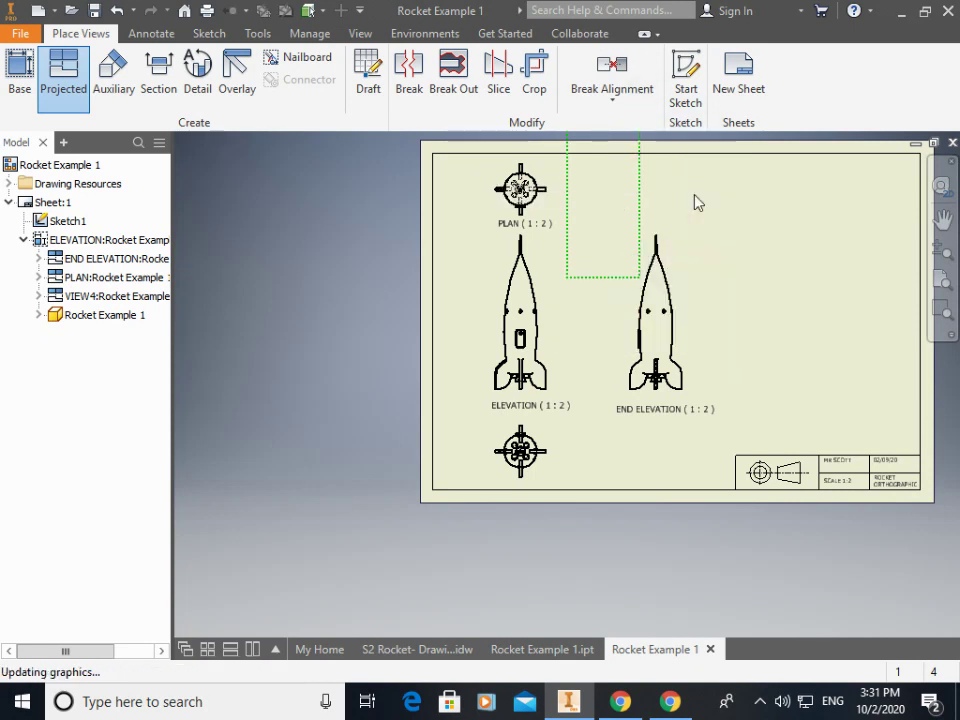
Move the new VIEW5 to the sheet's right side and bring up its view settings
{"action": "left_click_drag", "start_coordinate": [730, 238], "coordinate": [896, 298]}
{"action": "left_click", "coordinate": [885, 290]}
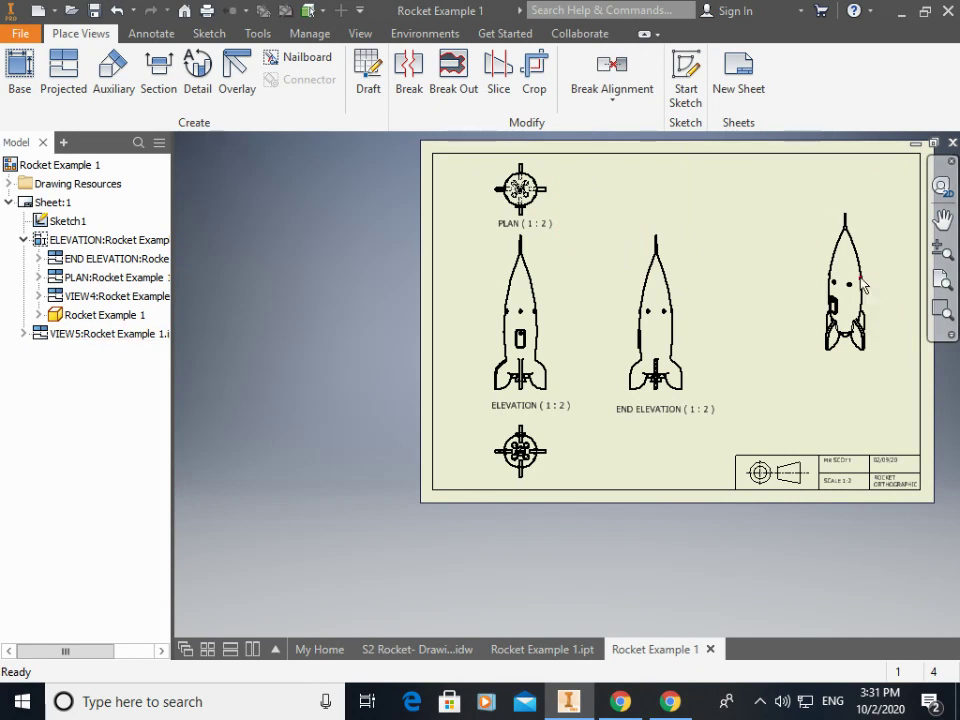
{"action": "double_click", "coordinate": [868, 253]}
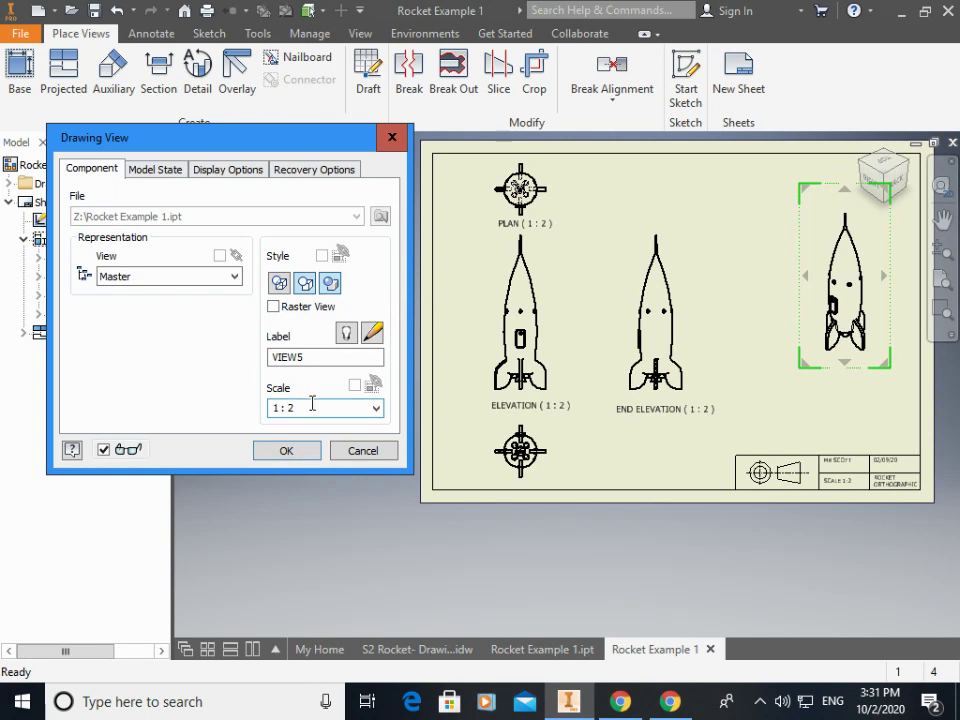
Give VIEW5 Shaded style at scale 1:1.5, then shift it slightly lower on the sheet
{"action": "left_click_drag", "start_coordinate": [303, 410], "coordinate": [273, 408]}
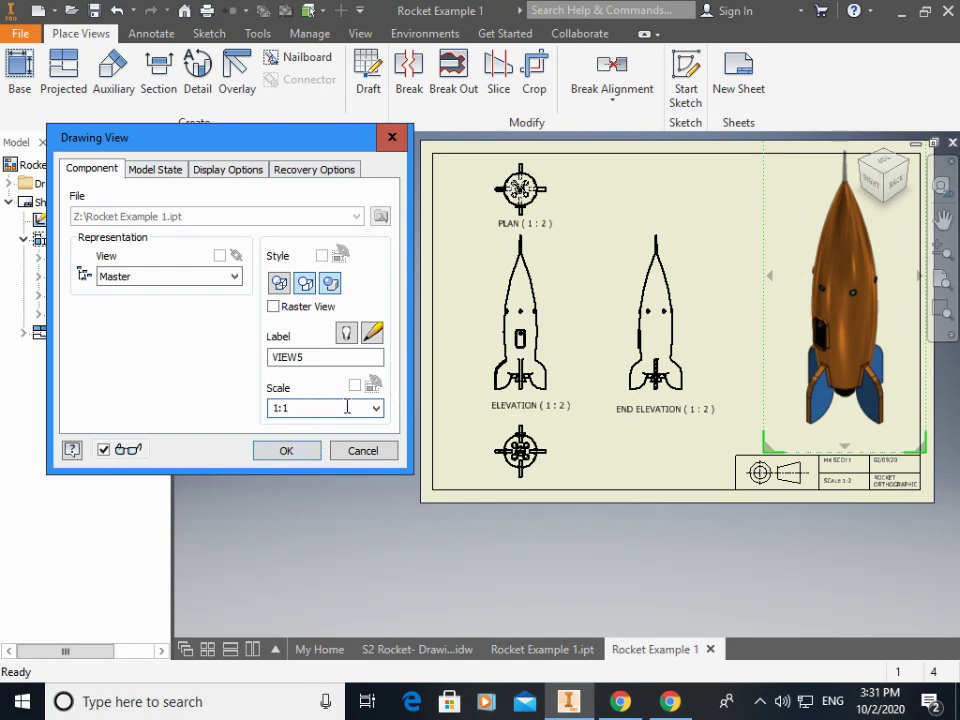
{"action": "type", "text": "1.5"}
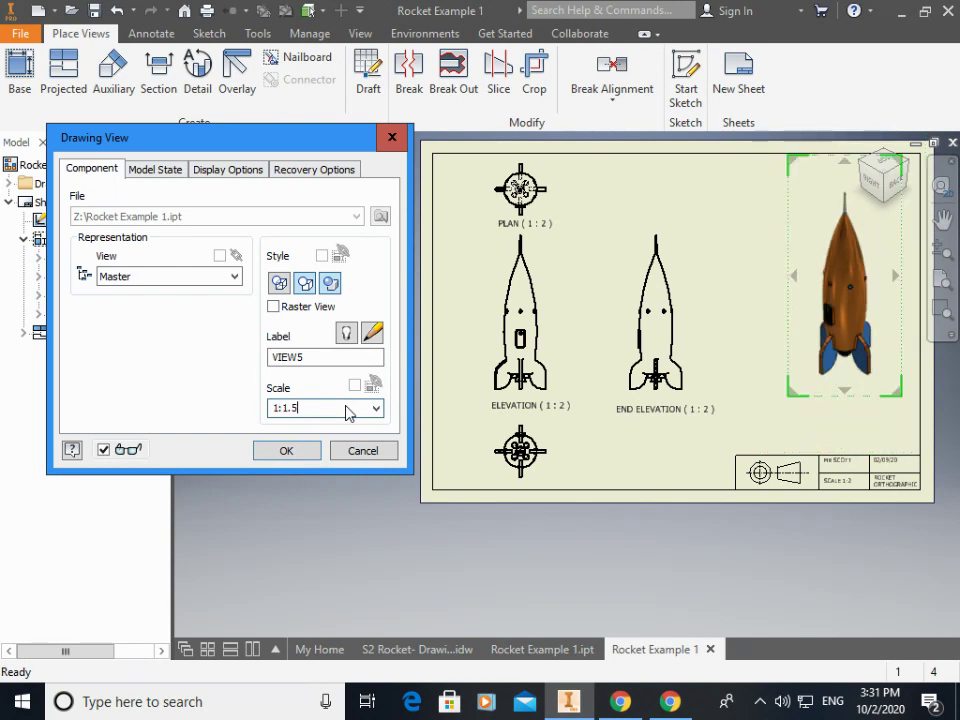
{"action": "left_click", "coordinate": [292, 451]}
{"action": "left_click_drag", "start_coordinate": [861, 388], "coordinate": [867, 422]}
{"action": "left_click", "coordinate": [703, 564]}
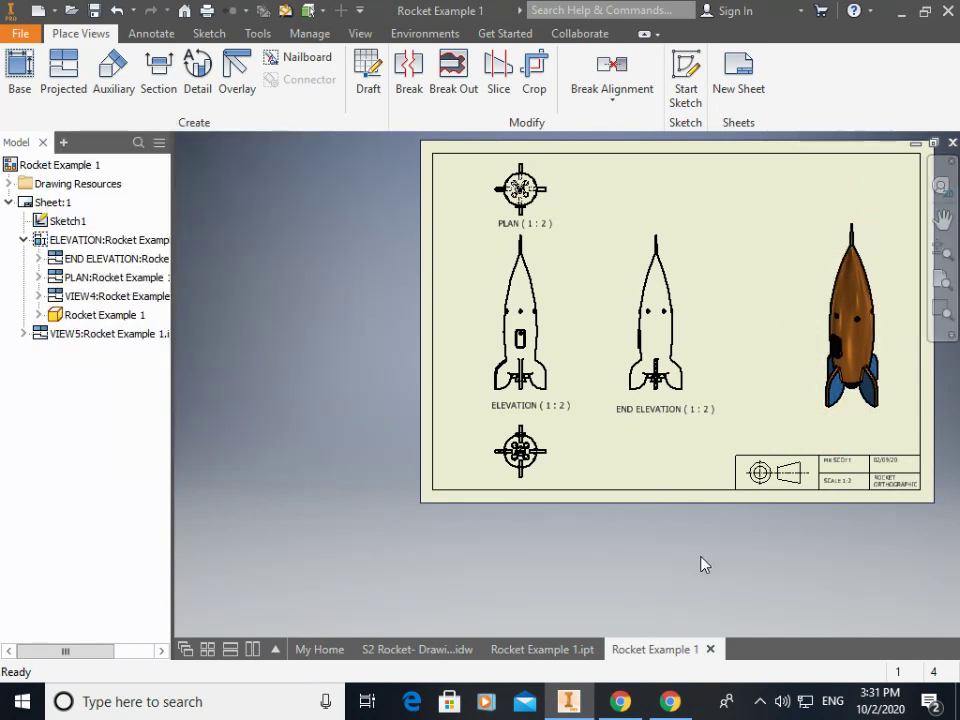